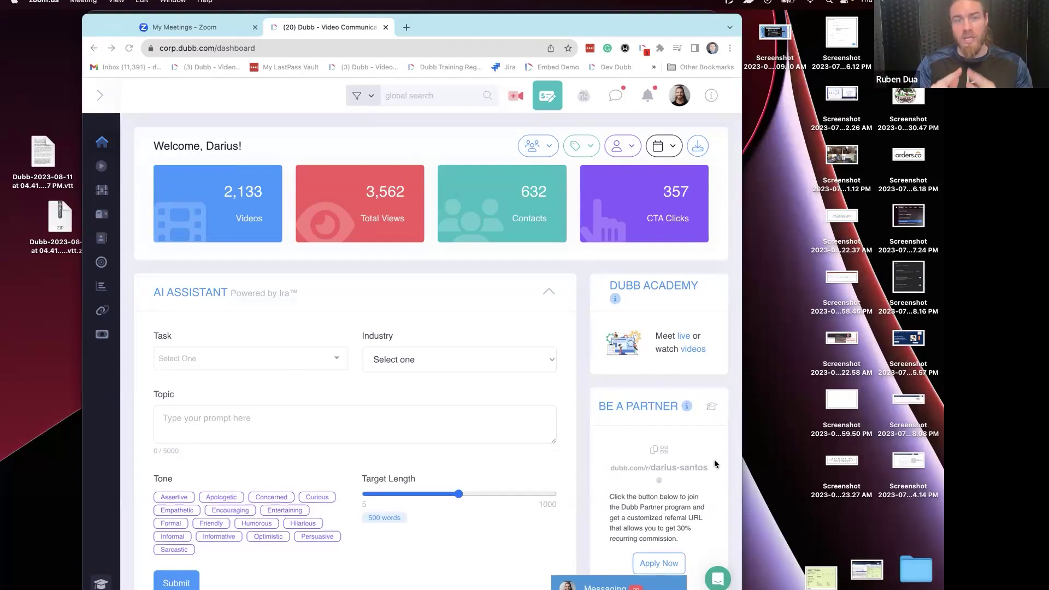
Open the "Dubb in 90 Seconds" video from the video library and look over its public landing page
left_click(242, 209)
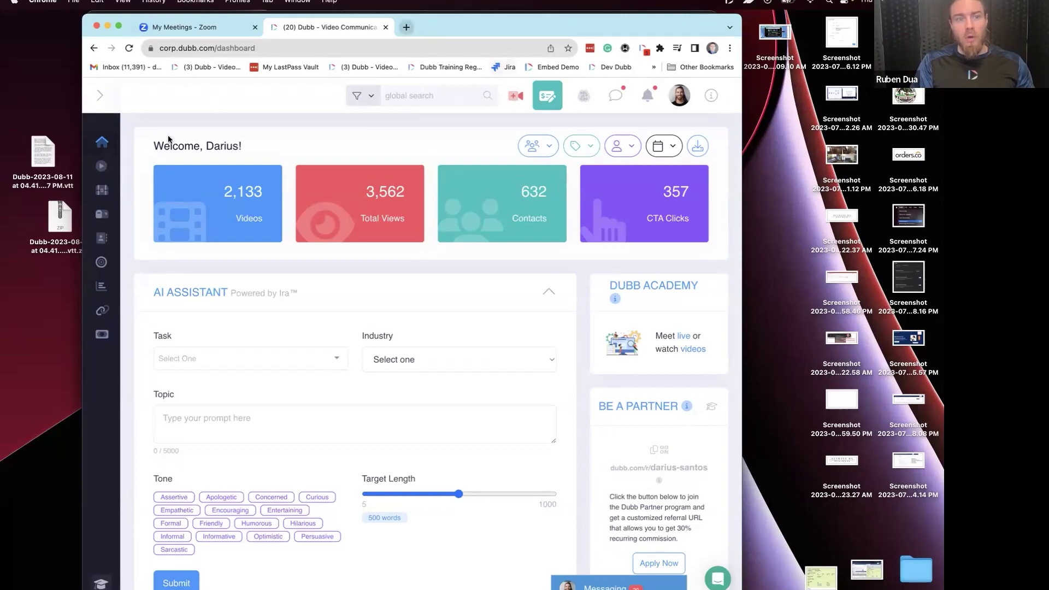
left_click(126, 166)
scroll(368, 379, "down", 3)
scroll(369, 384, "down", 1)
left_click(218, 271)
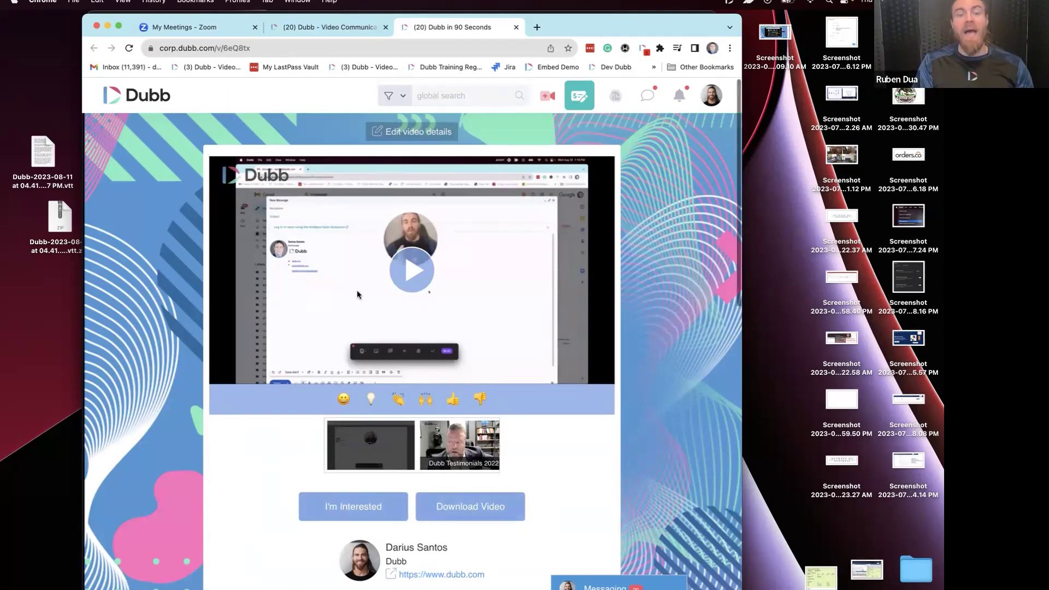
scroll(357, 294, "down", 3)
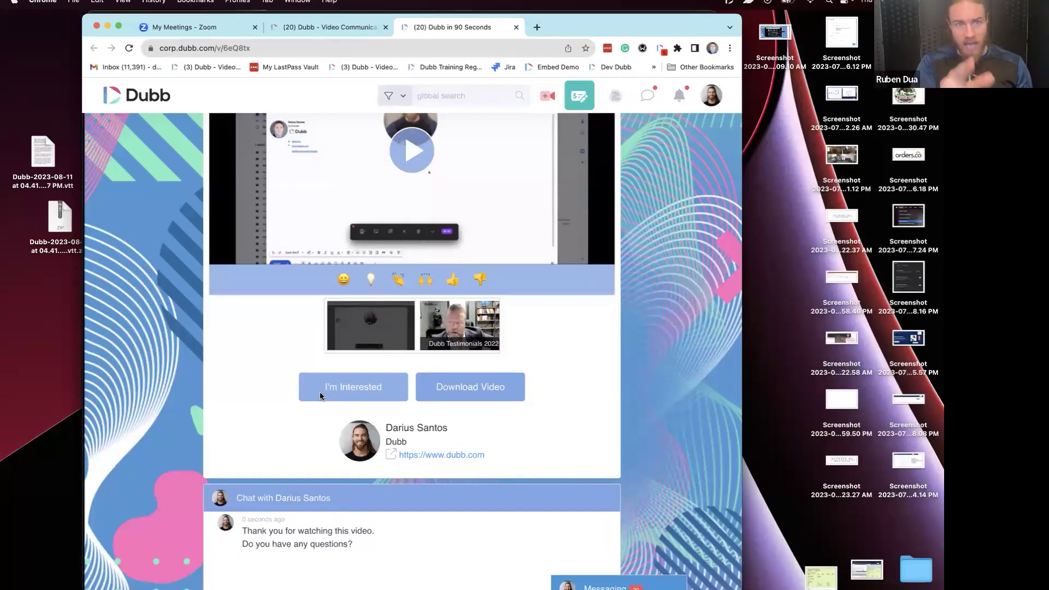
scroll(319, 392, "up", 3)
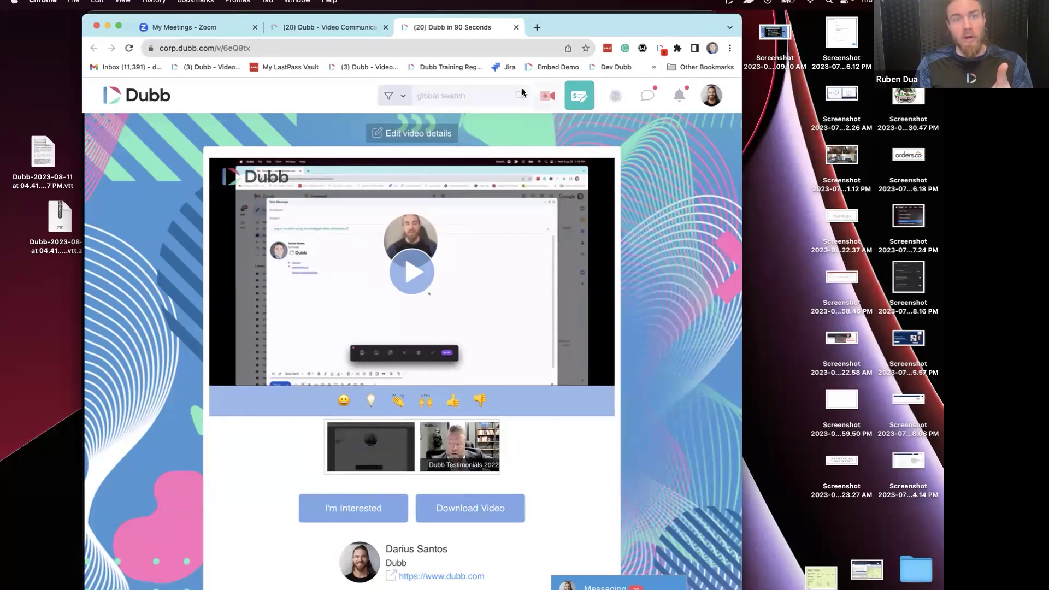
Duplicate the video's details page in a new browser tab and bring up the dashboard's AI Assistant there
left_click(337, 26)
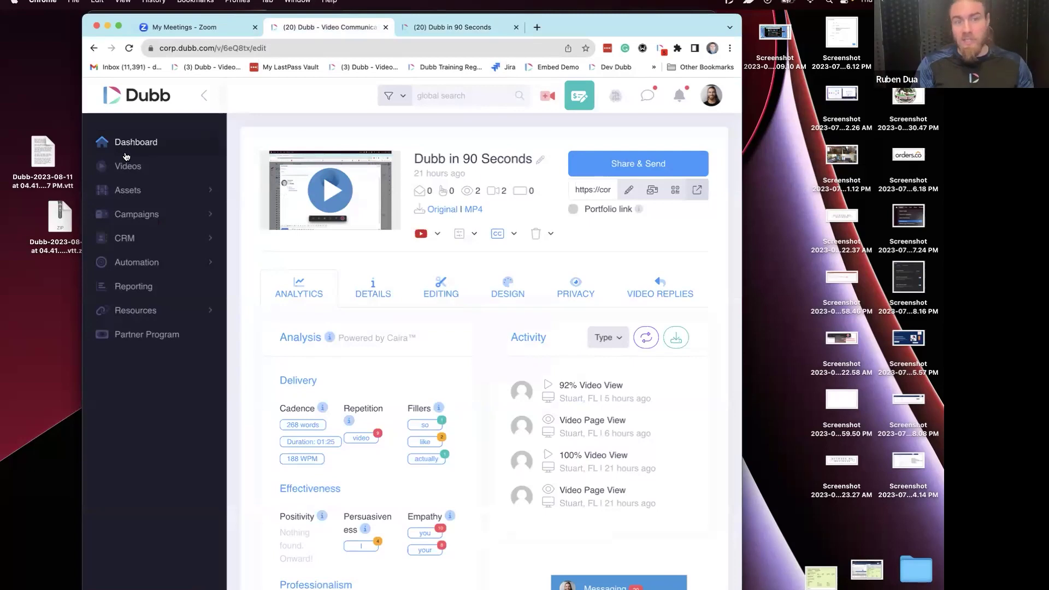
right_click(301, 29)
left_click(343, 97)
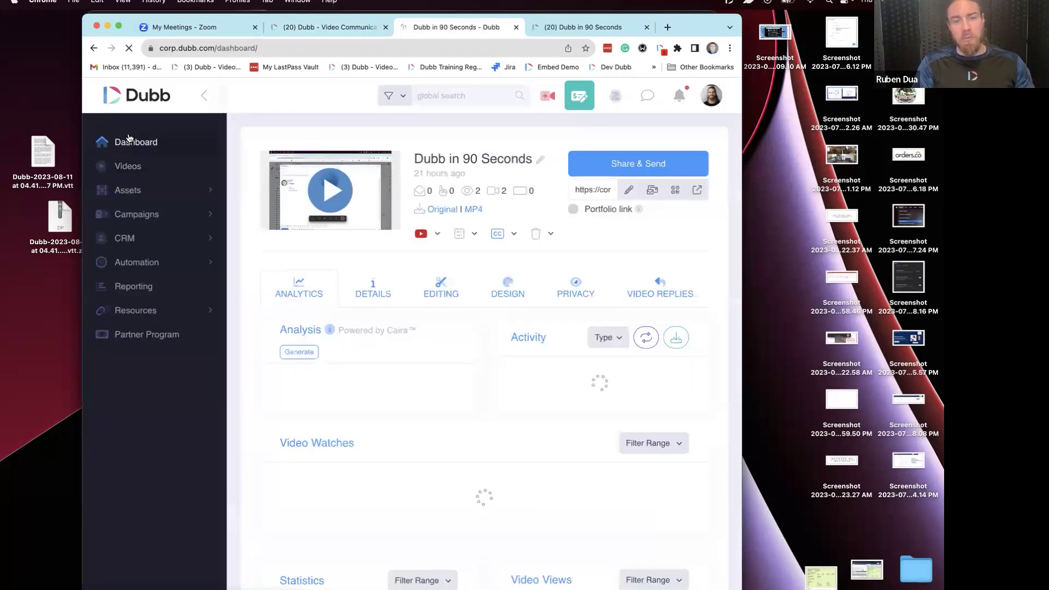
scroll(147, 225, "down", 3)
left_click_drag(152, 196, 327, 202)
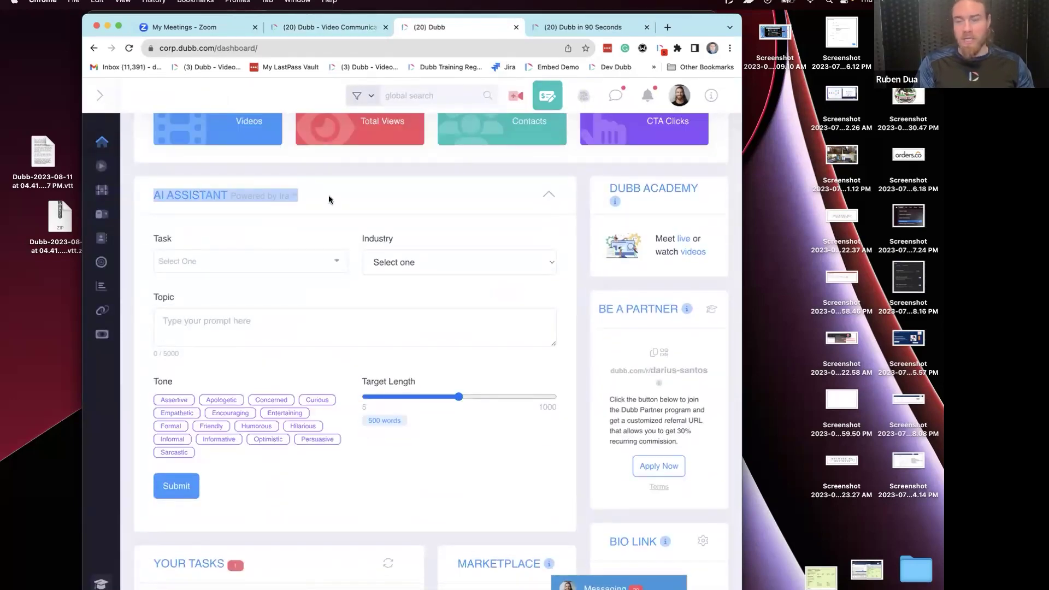
Ask the AI Assistant "What are three topics I should create videos on to get more leads for my real estate business" with a 109-word target
left_click(169, 326)
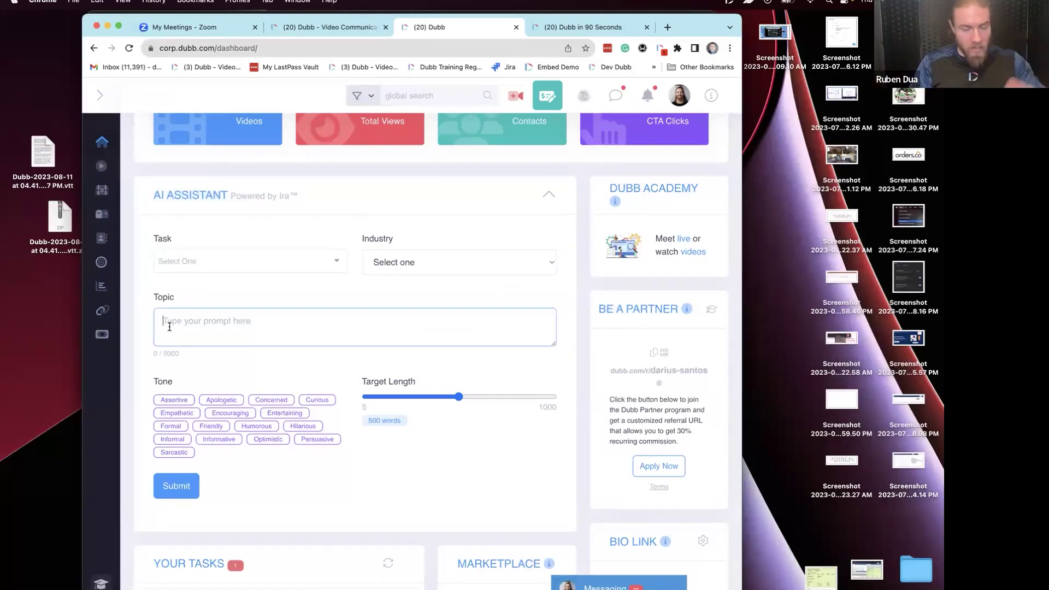
type("What ar")
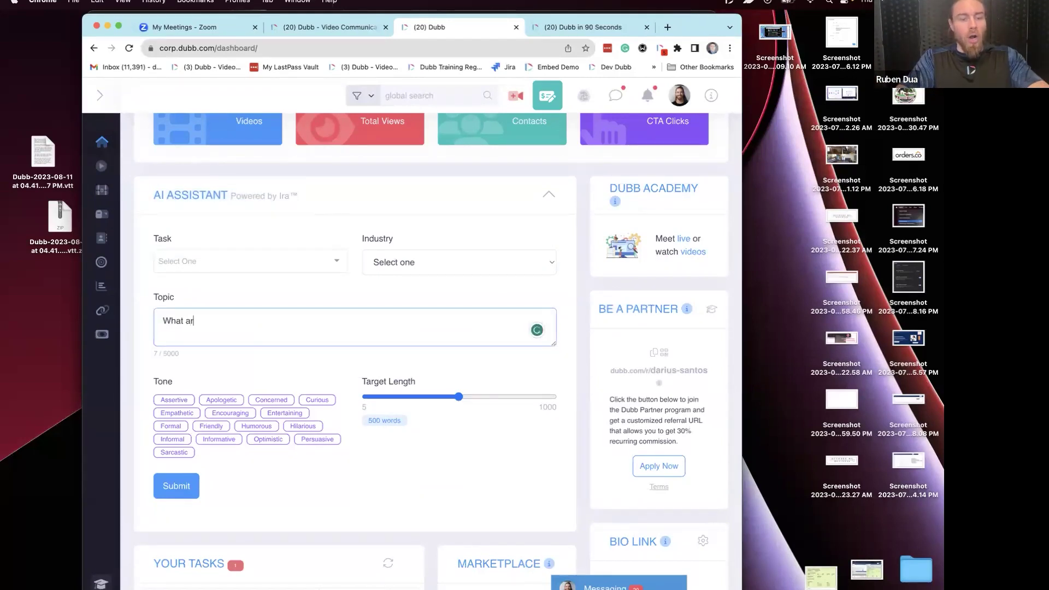
type("e three topics ")
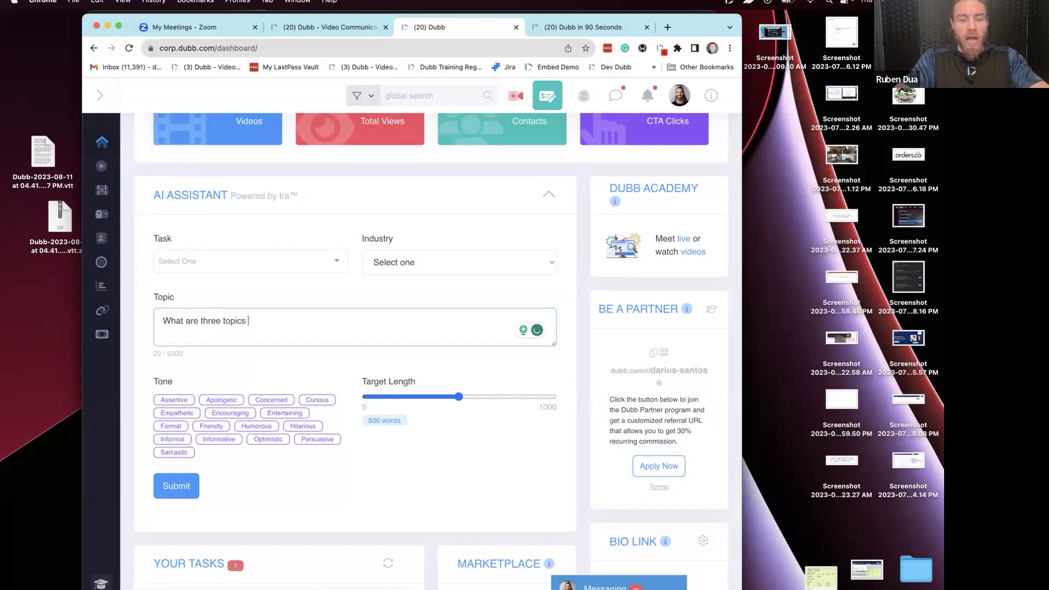
type("I should create videos ")
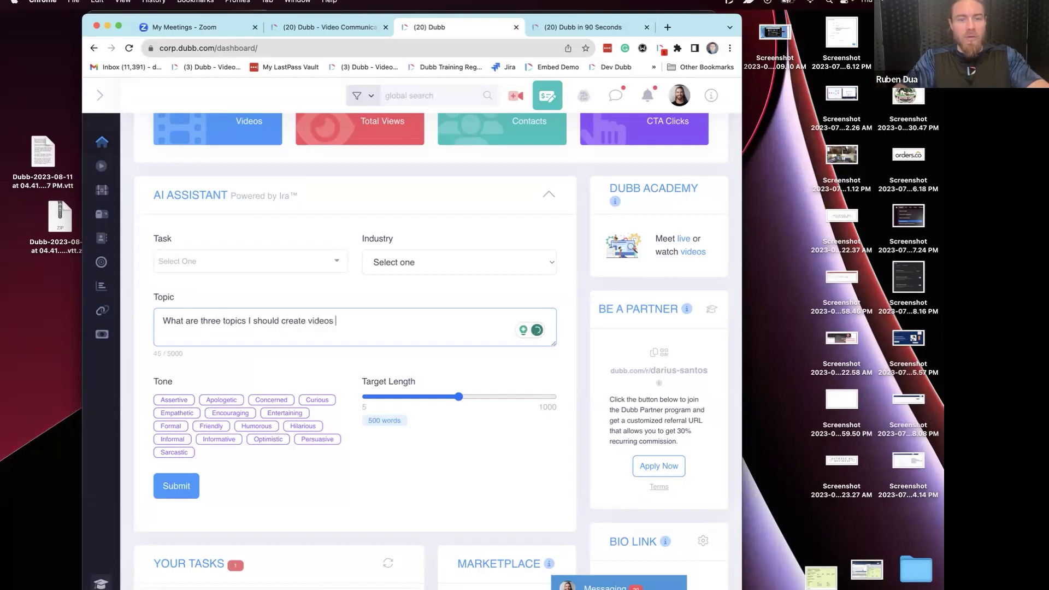
type("on to get m")
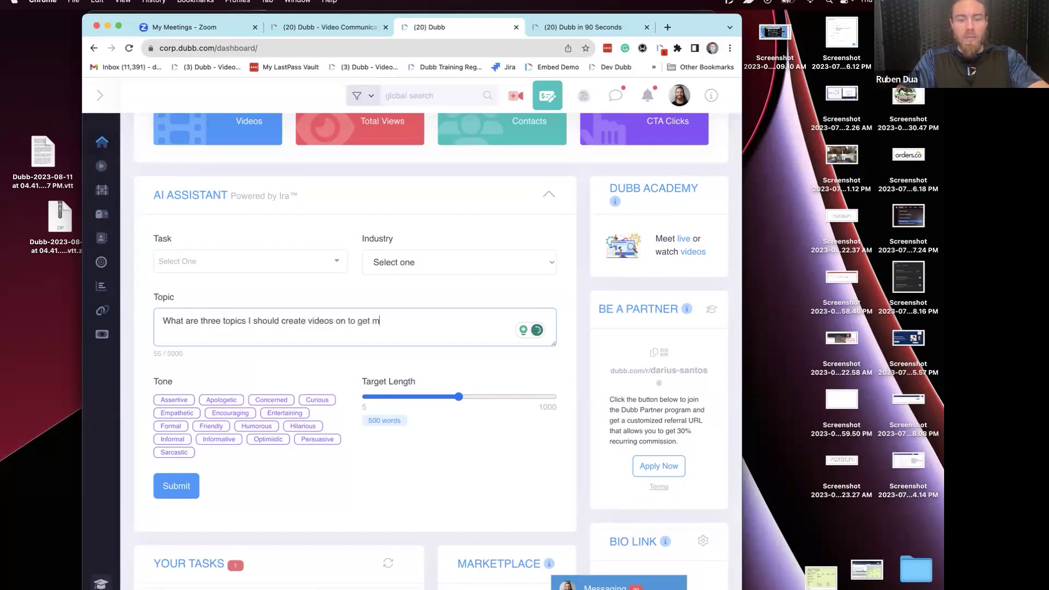
type("ore leads for my real estate business")
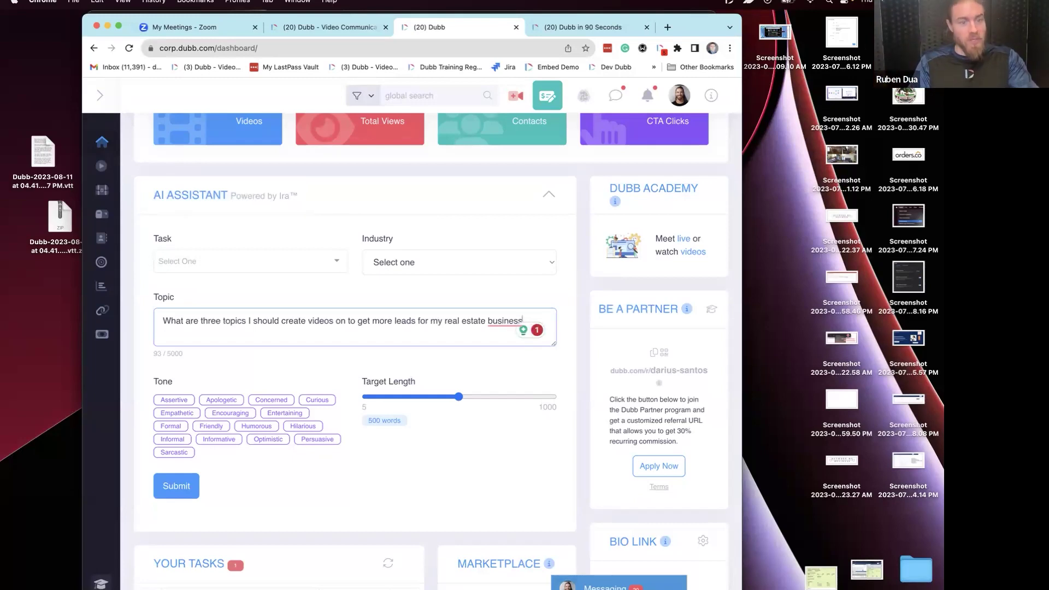
left_click_drag(458, 397, 385, 397)
left_click(175, 485)
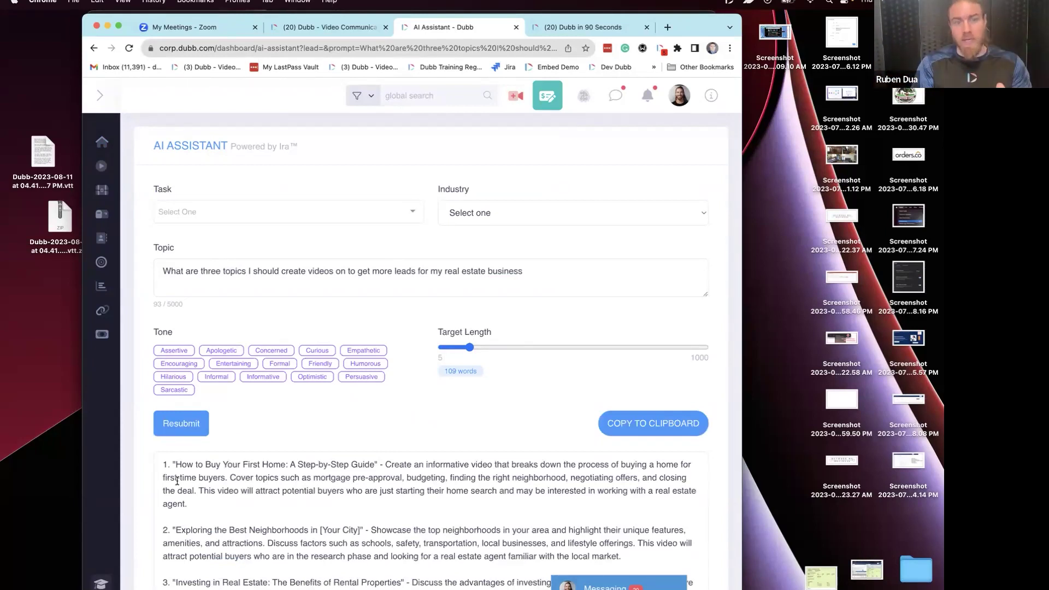
Review the generated video topics against the prompt and highlight the second one, about exploring the best neighborhoods
left_click_drag(522, 271, 186, 269)
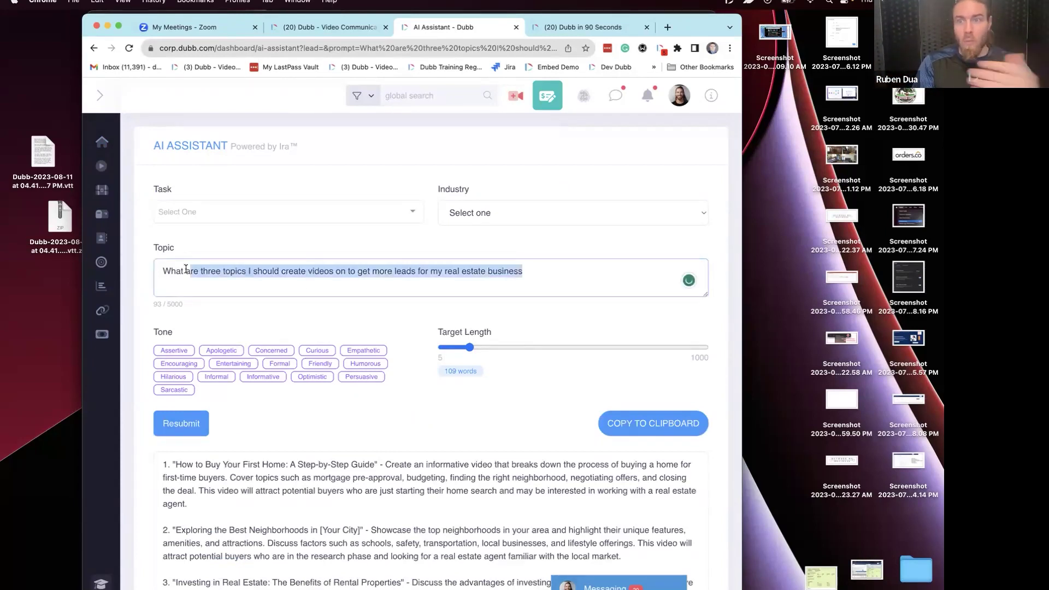
scroll(186, 271, "down", 5)
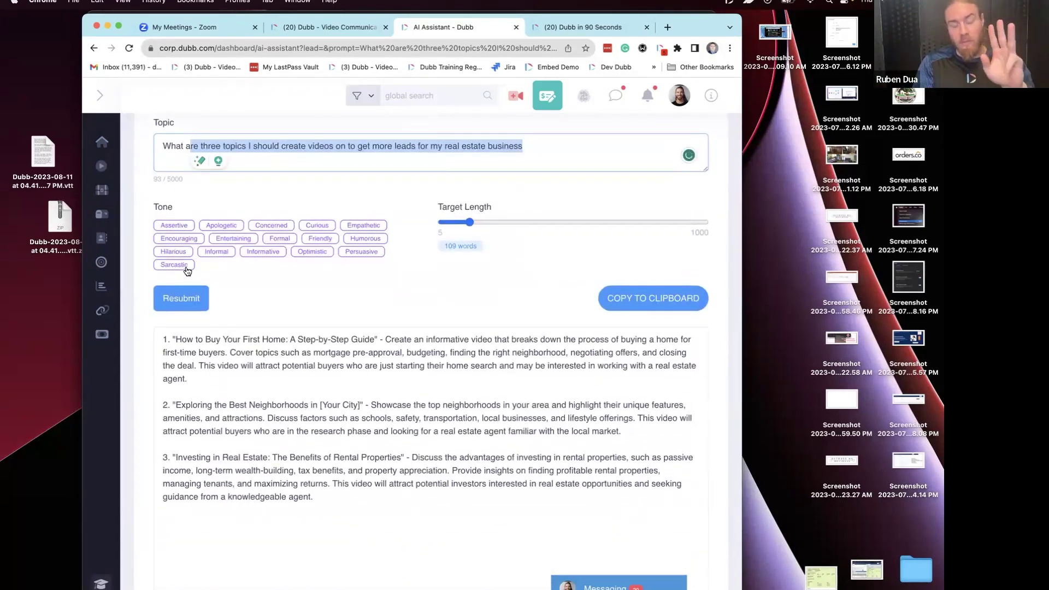
left_click(387, 347, "shift")
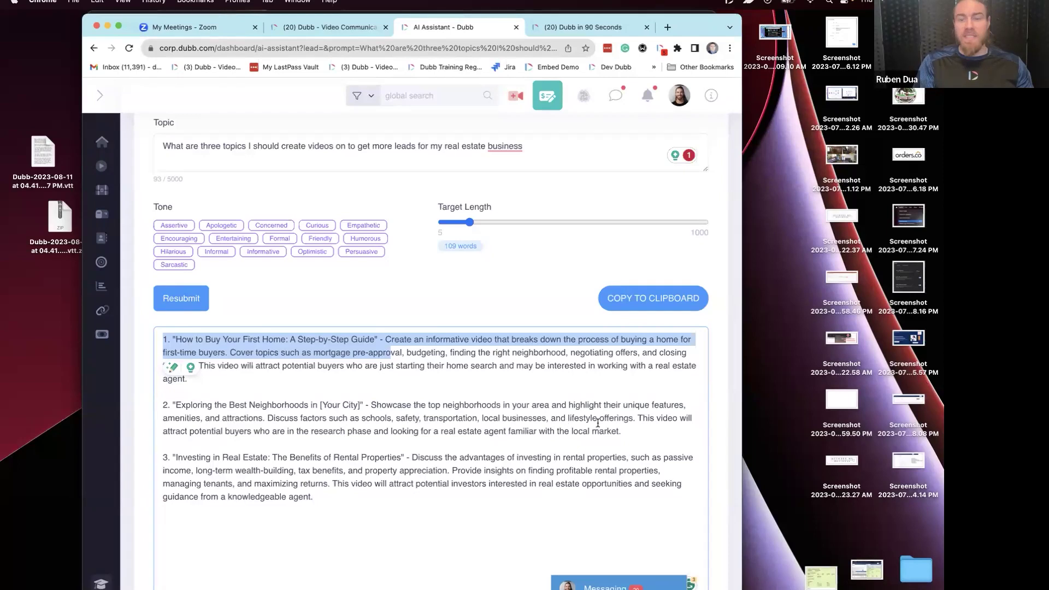
left_click_drag(623, 431, 159, 404)
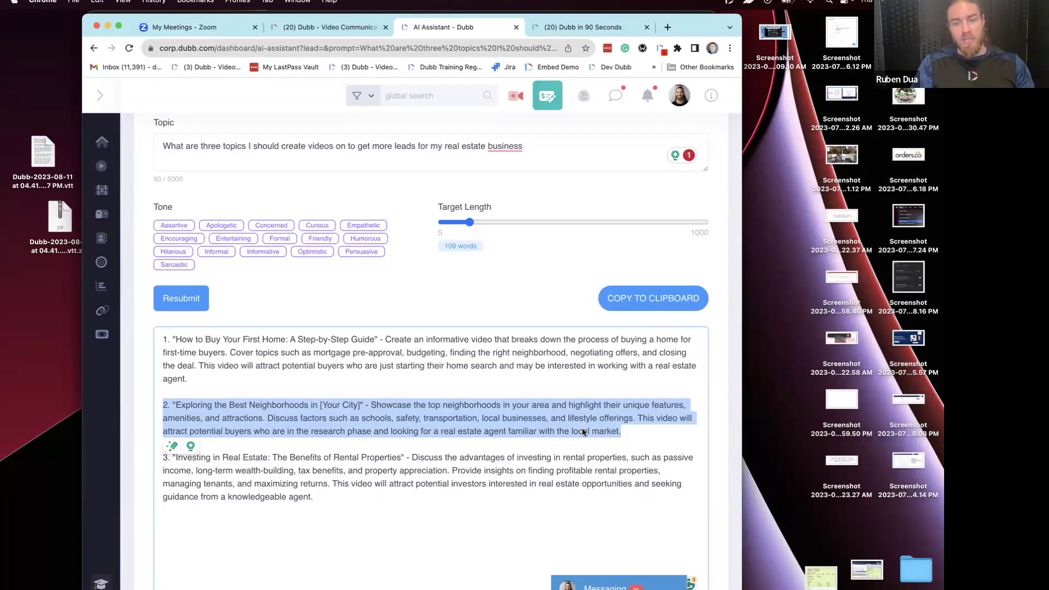
Replace the AI Assistant's topic prompt with "Write me a message based on this topic"
scroll(335, 211, "up", 3)
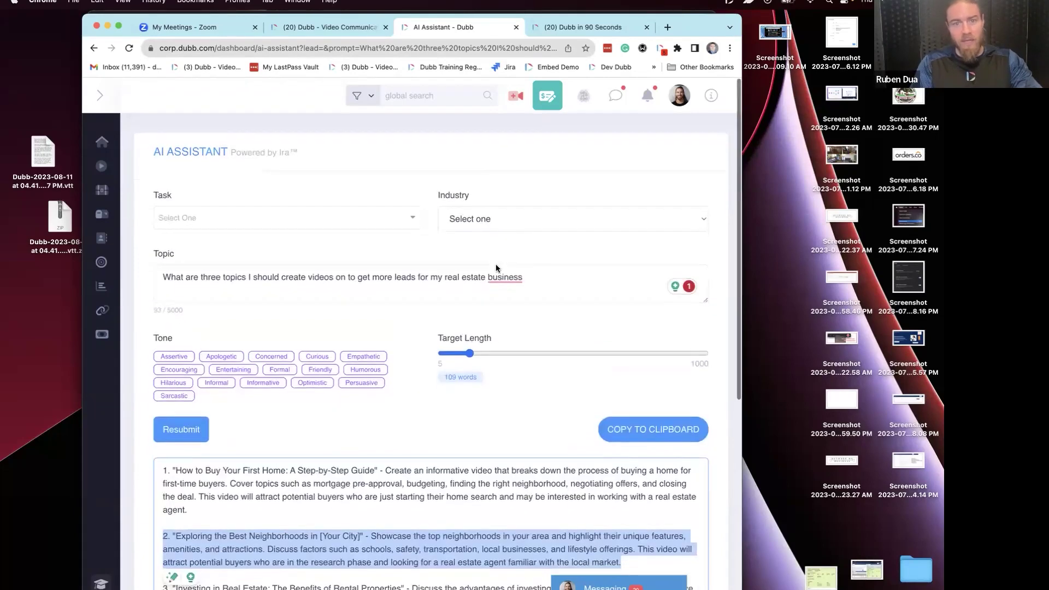
left_click_drag(524, 271, 22, 252)
type("Write m")
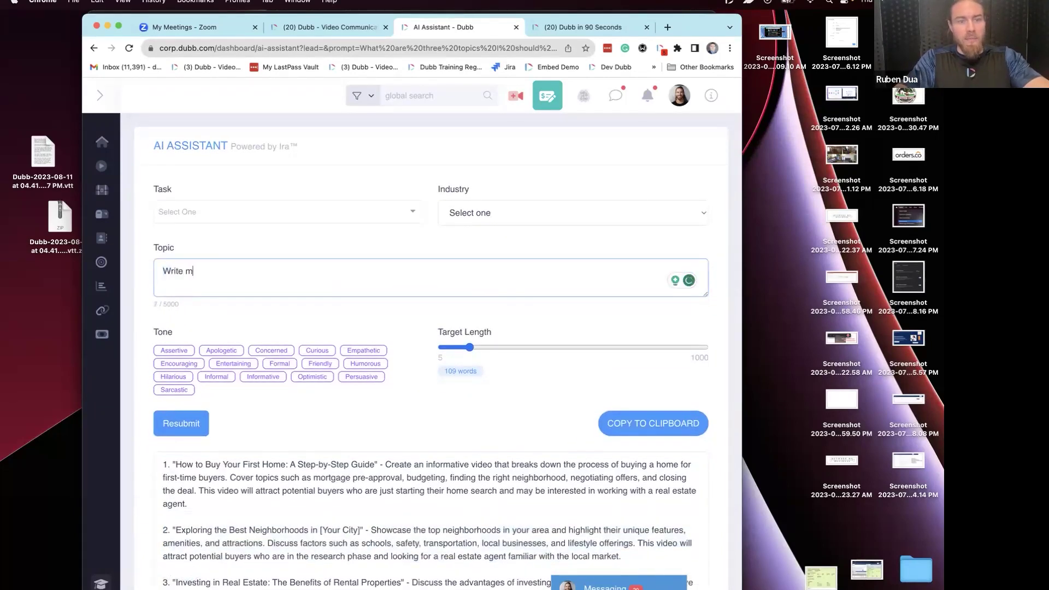
type("e a message based")
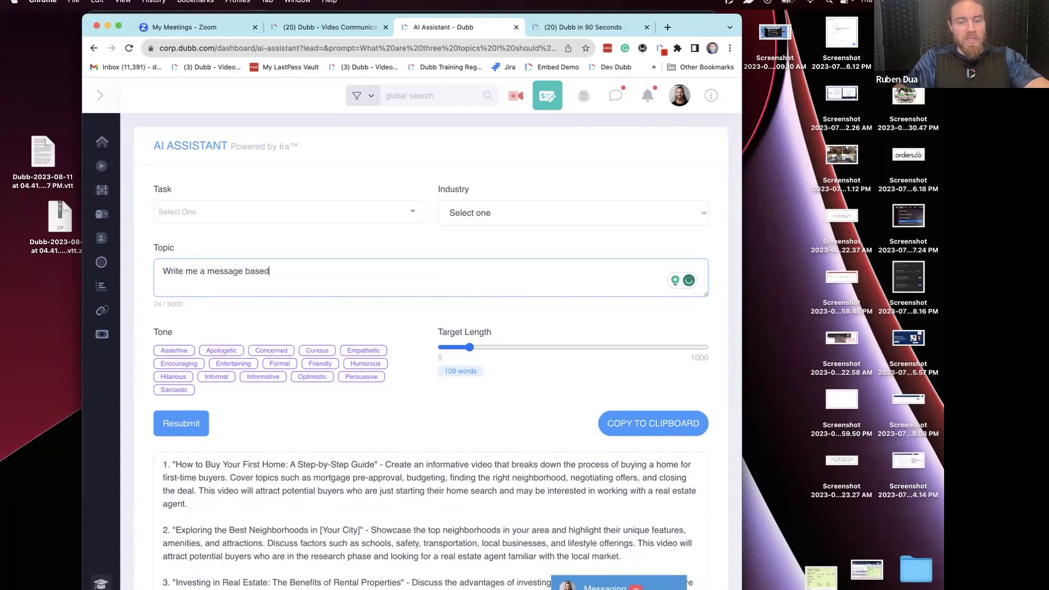
type(" on this topic")
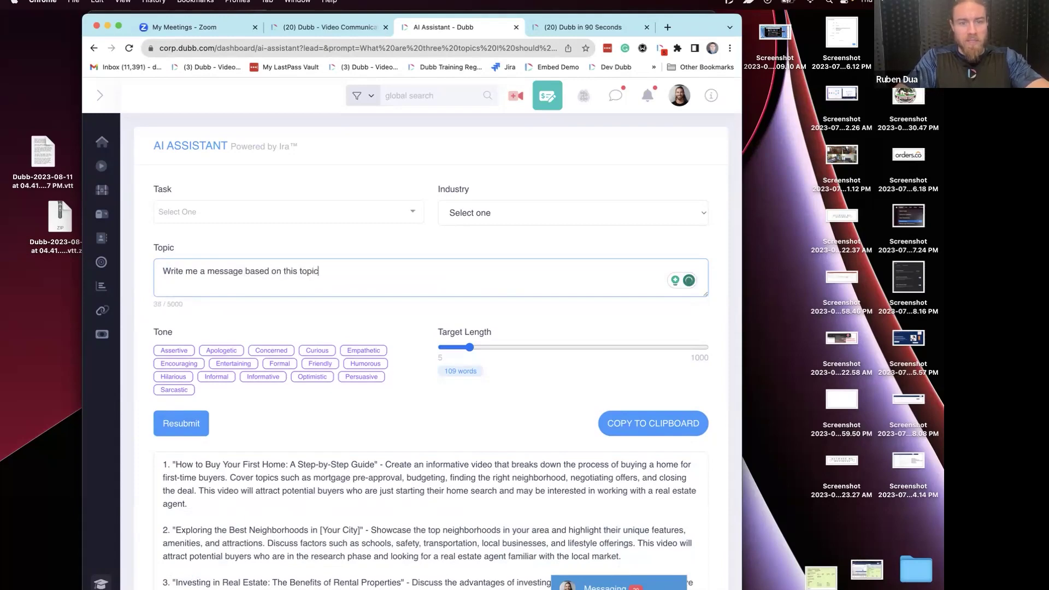
key("cmd+v")
key("cmd+z")
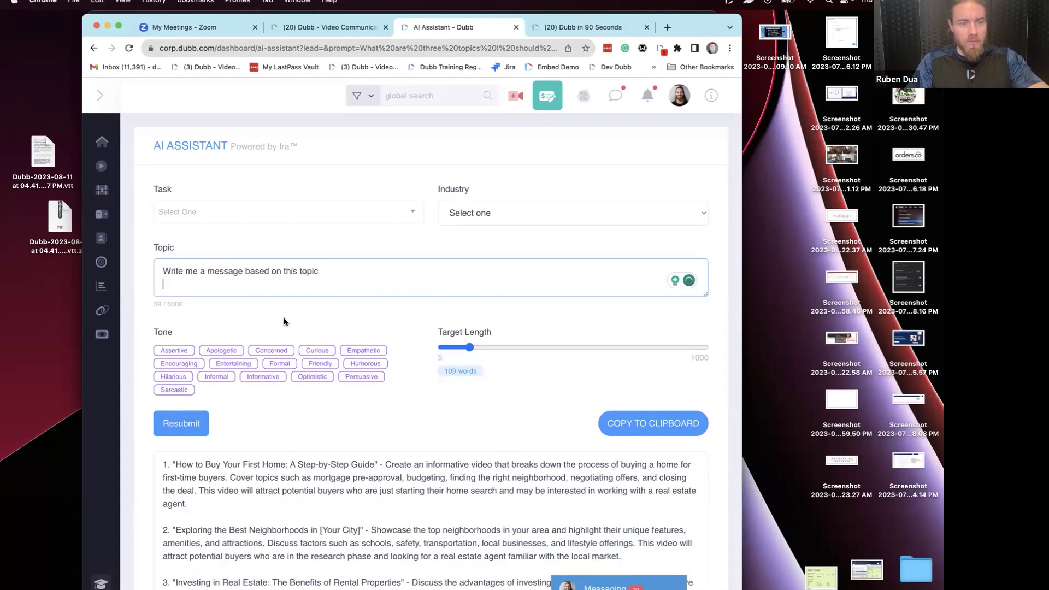
Copy the generated paragraph "Exploring the Best Neighborhoods in [Your City]" into the topic prompt below the instruction
scroll(283, 318, "down", 5)
left_click_drag(623, 320, 130, 291)
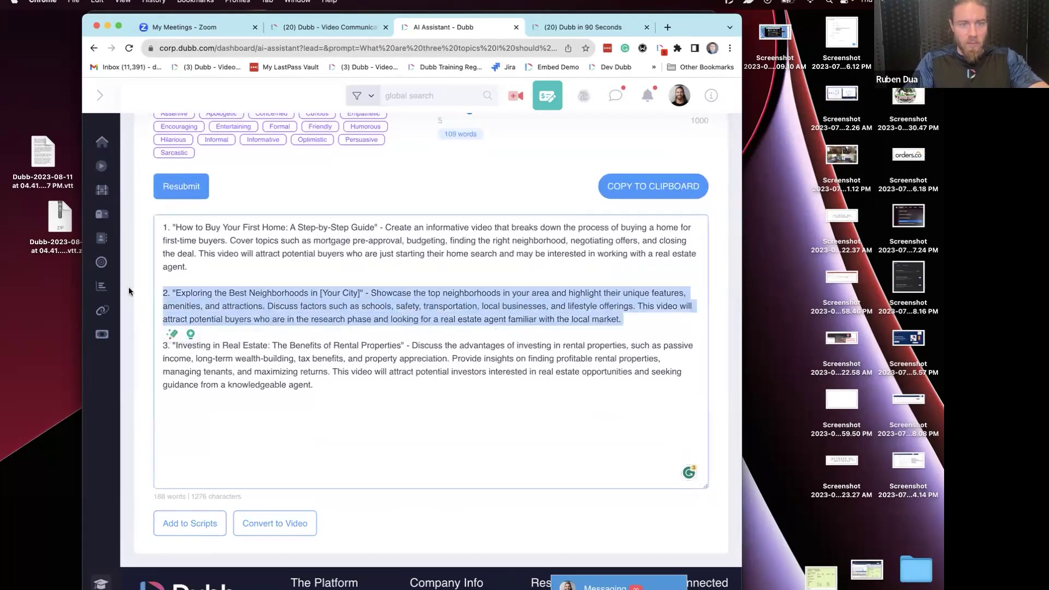
key("cmd+c")
key("cmd+v")
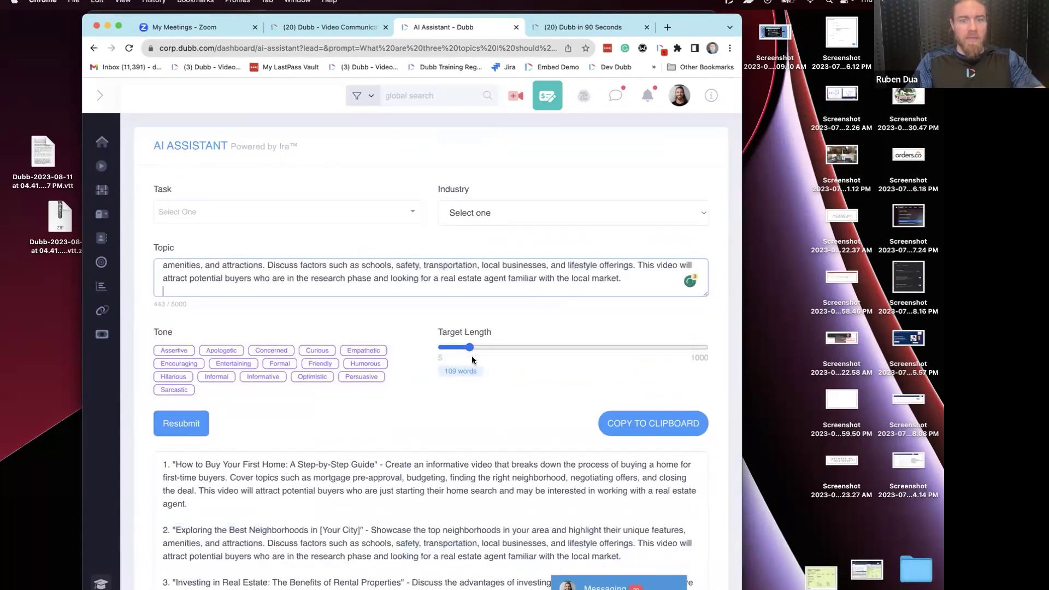
Set the target length to 236 words, resubmit the prompt and read through the generated script
left_click_drag(468, 348, 498, 348)
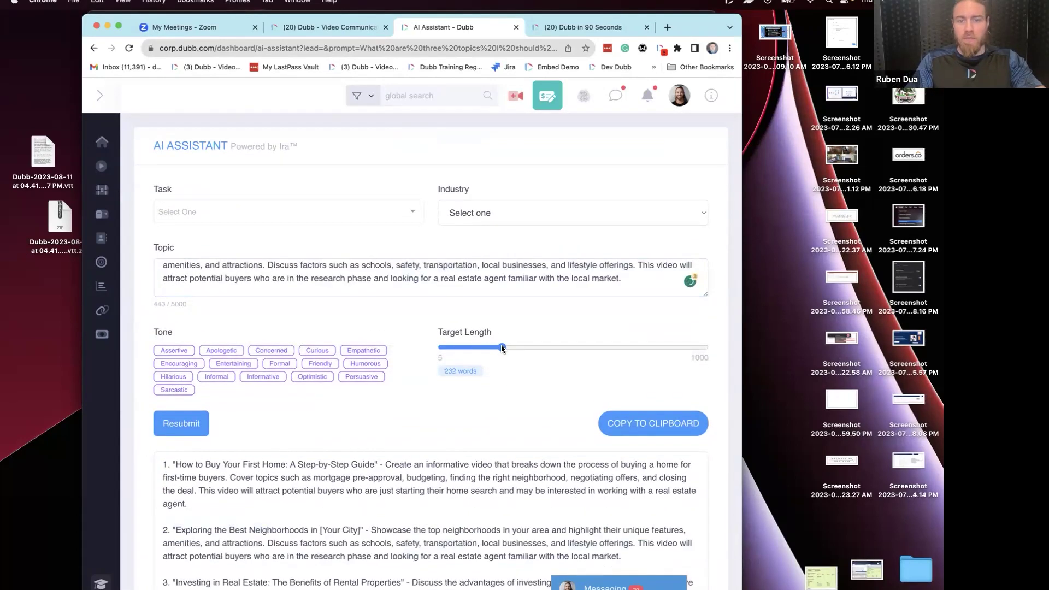
scroll(322, 405, "down", 1)
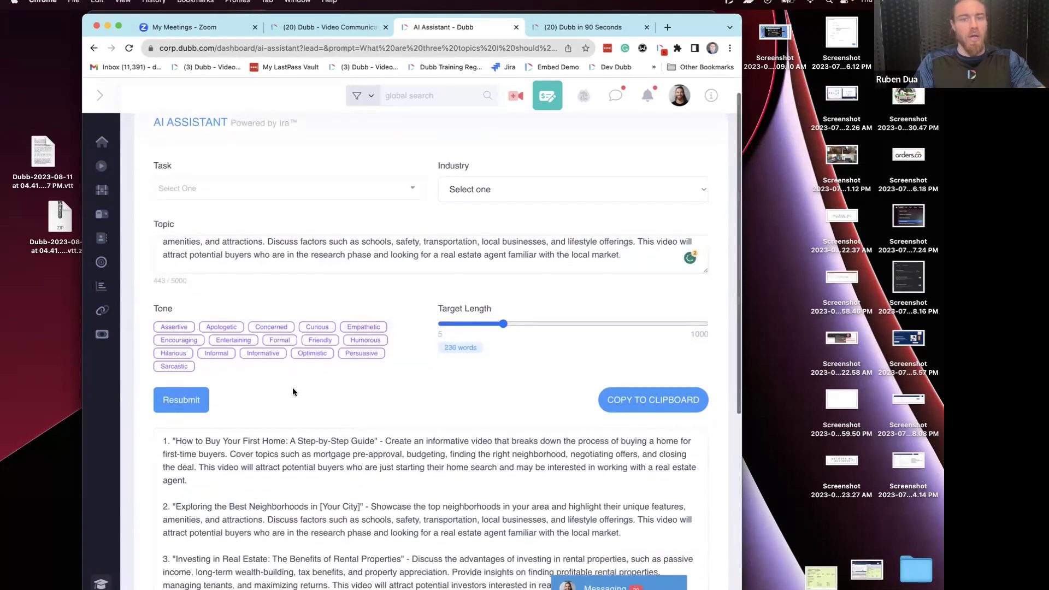
left_click(194, 423)
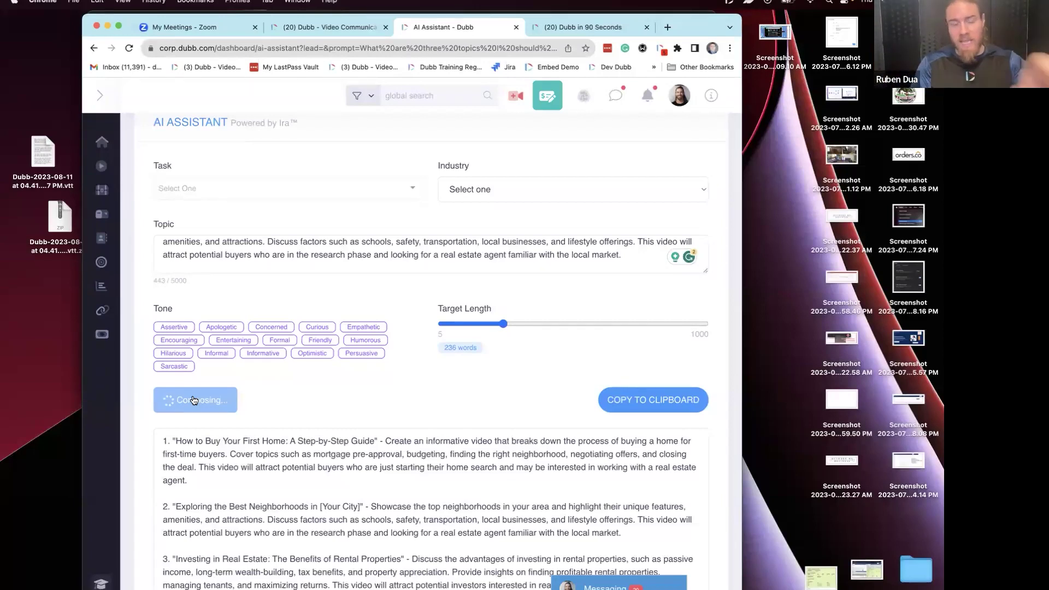
scroll(194, 400, "down", 3)
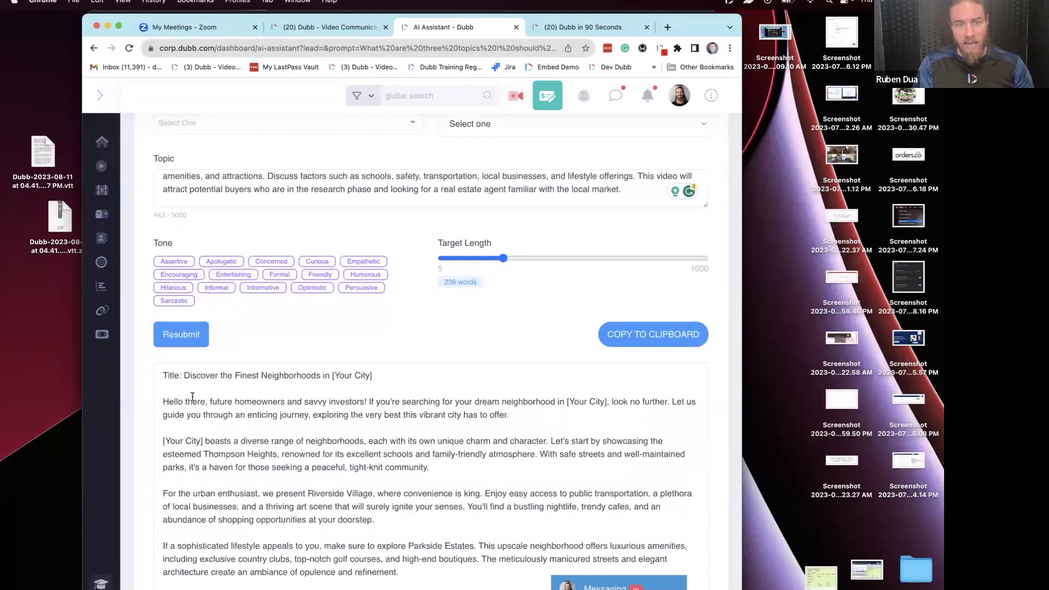
scroll(327, 498, "down", 10)
scroll(327, 498, "down", 3)
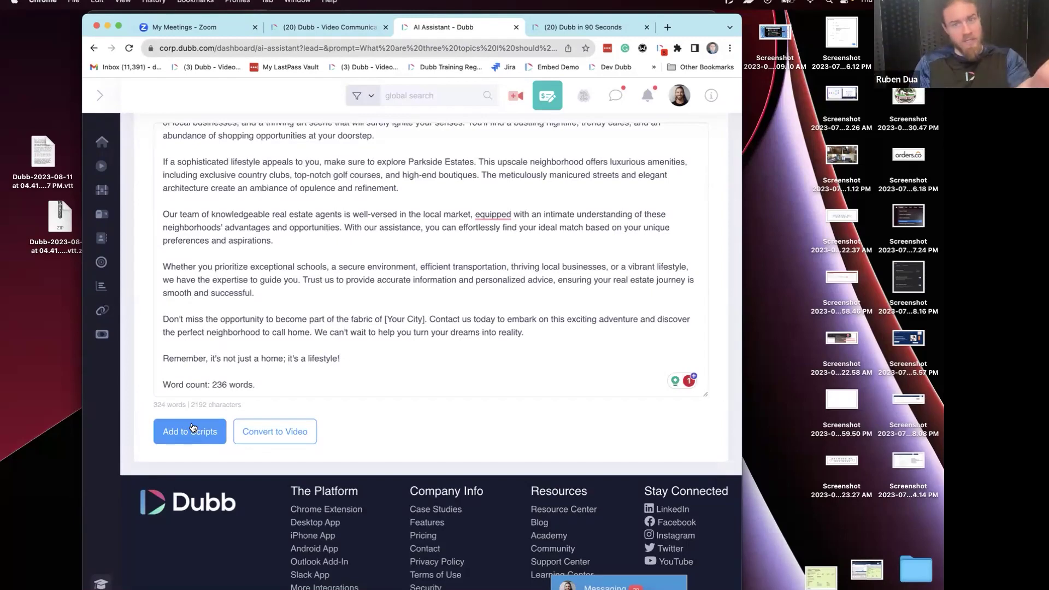
Test the "I'm Interested" call to action on the video's landing page and return to the video's analytics page
left_click(609, 25)
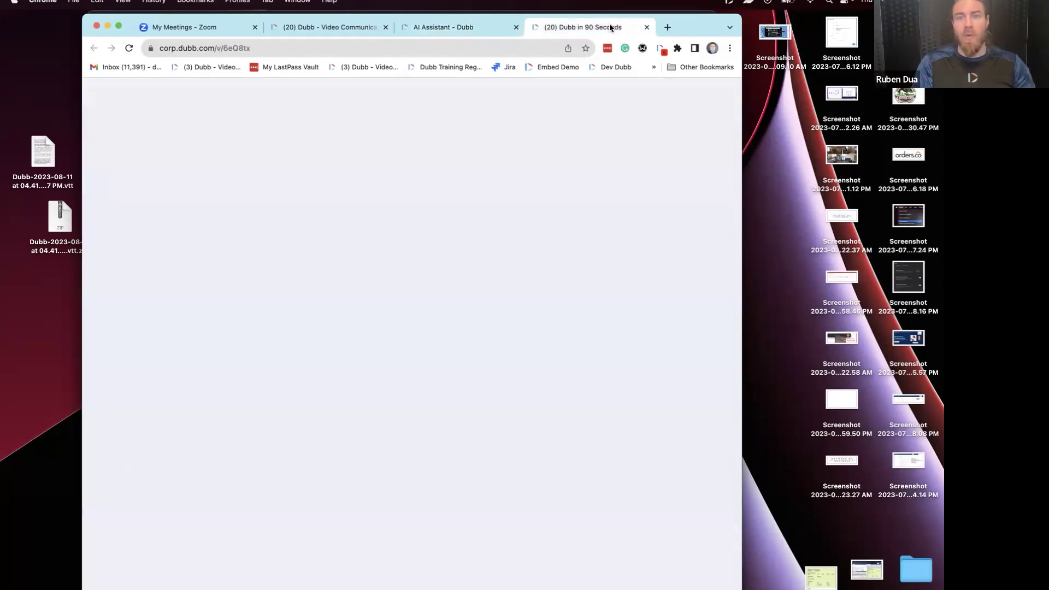
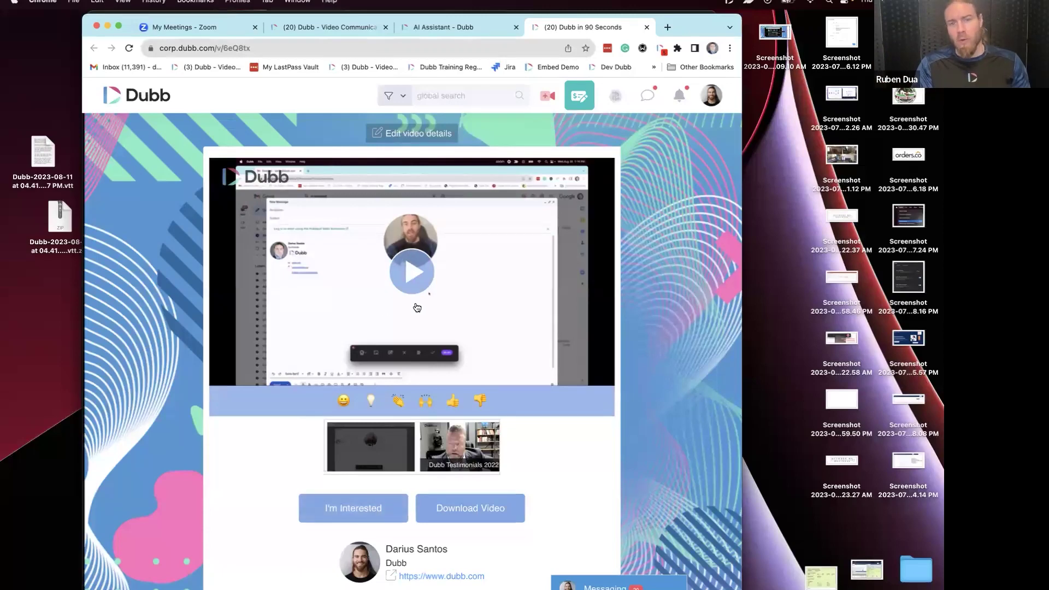
left_click(355, 509)
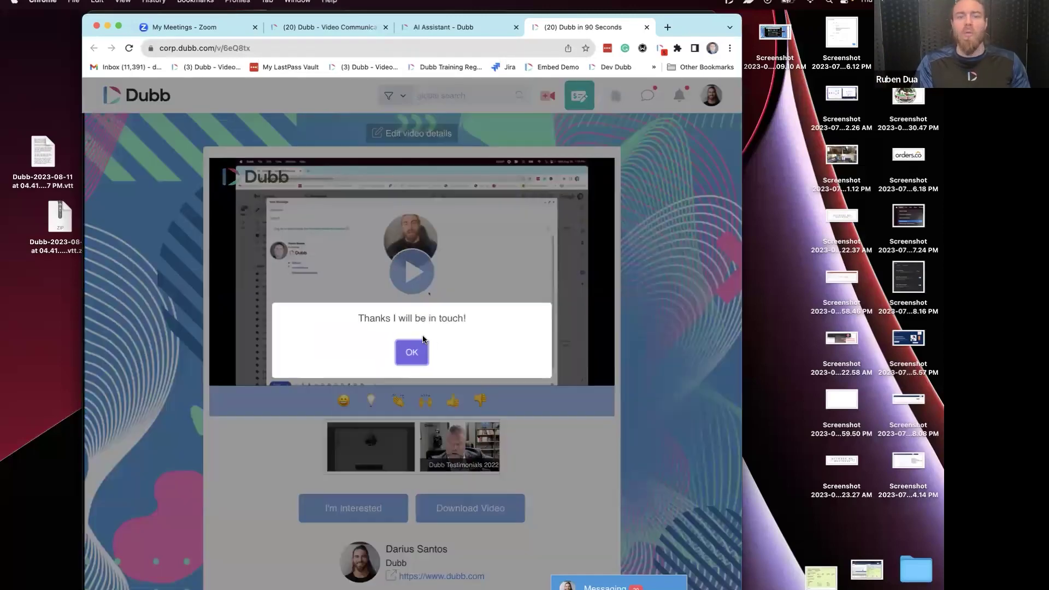
left_click(411, 353)
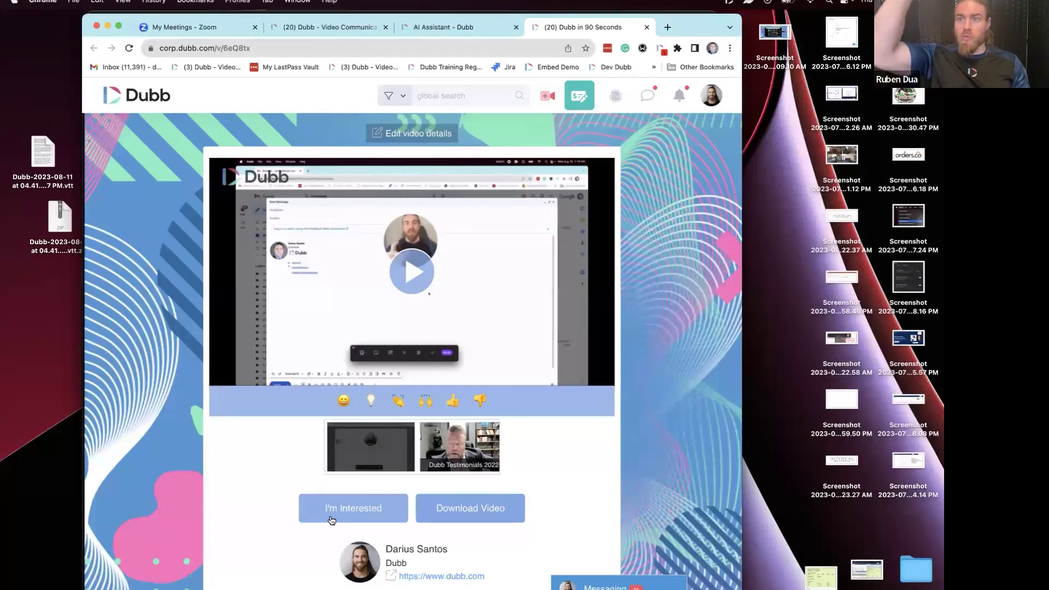
left_click(345, 26)
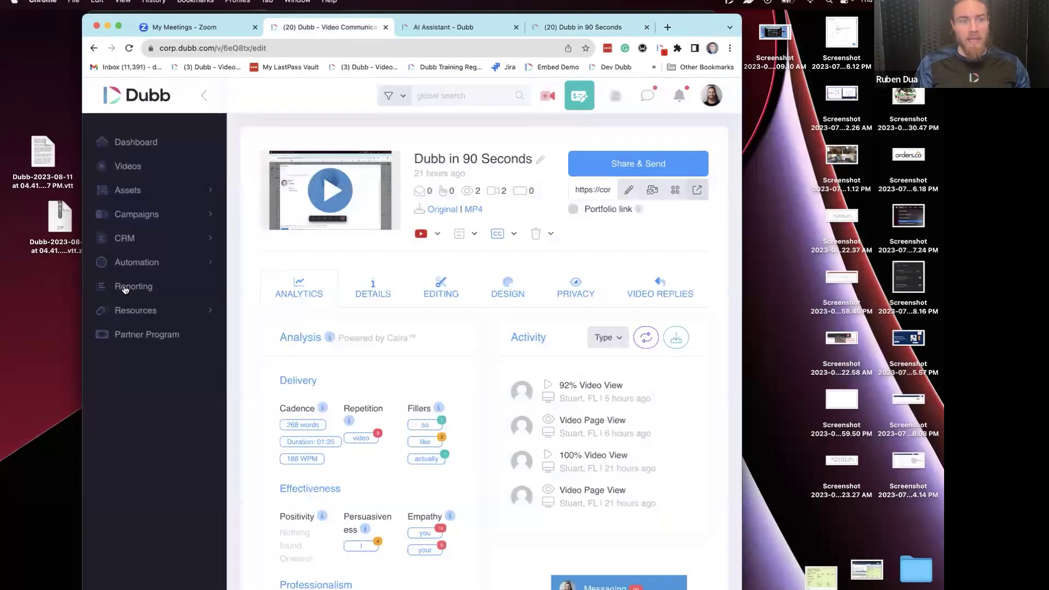
Open the account-wide reporting, filter the activity feed by CTA Clicks and review the newest entries
left_click(123, 287)
left_click(471, 245)
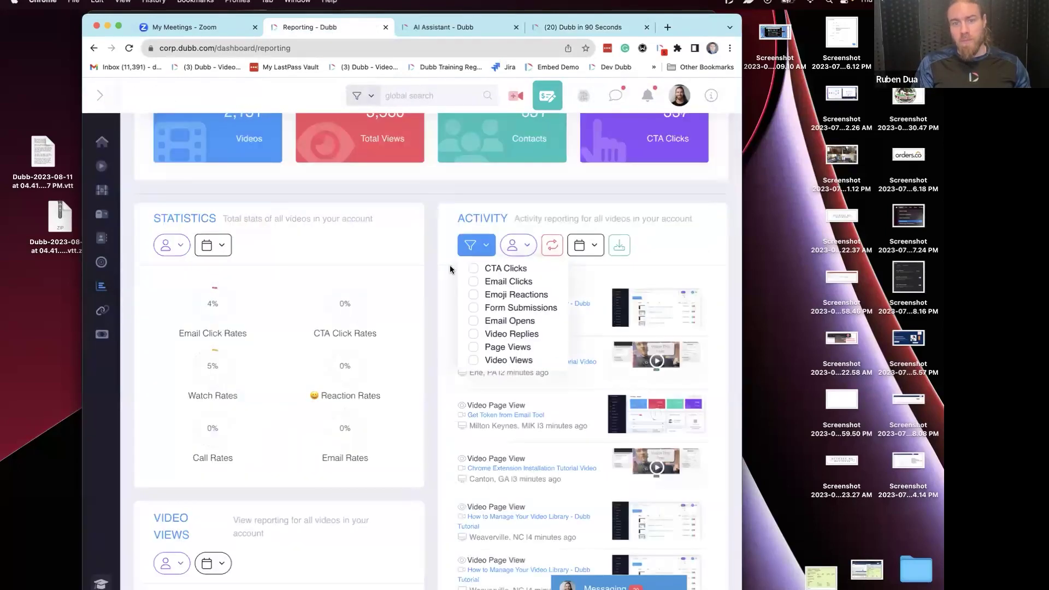
left_click(483, 269)
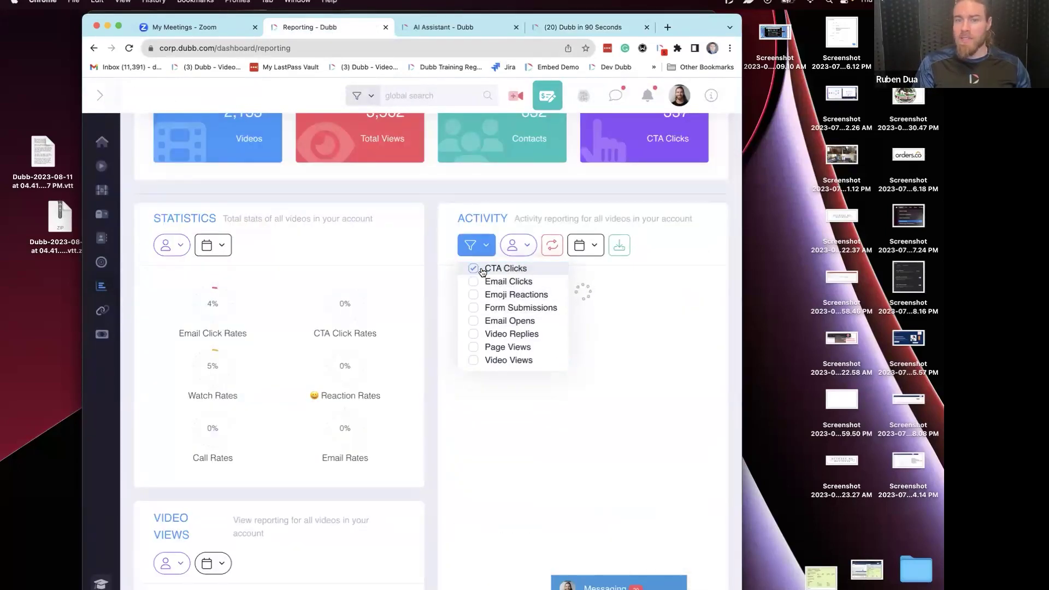
left_click_drag(587, 332, 450, 288)
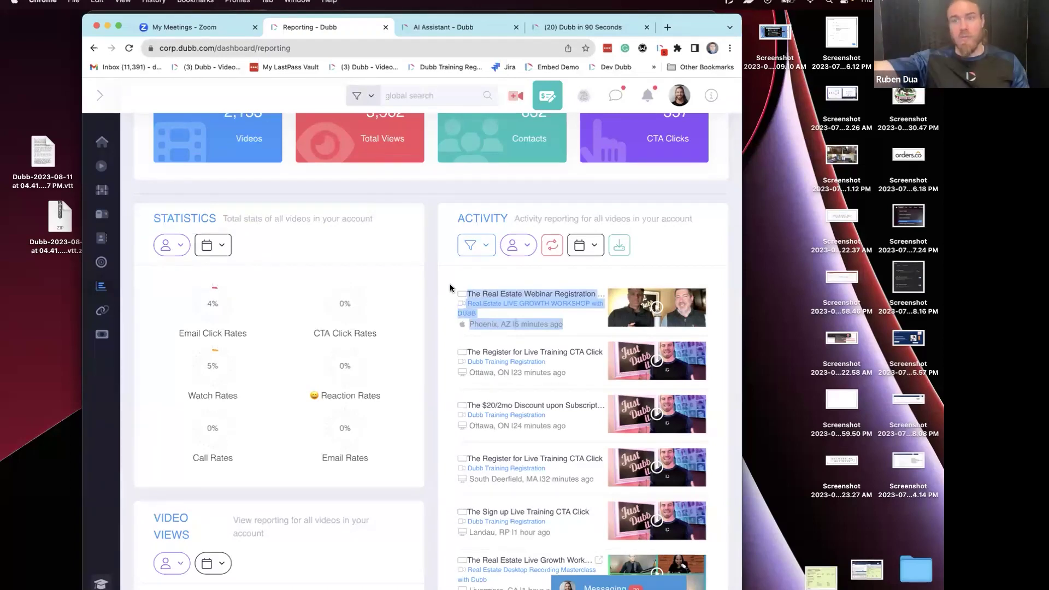
left_click(582, 256)
left_click(549, 312)
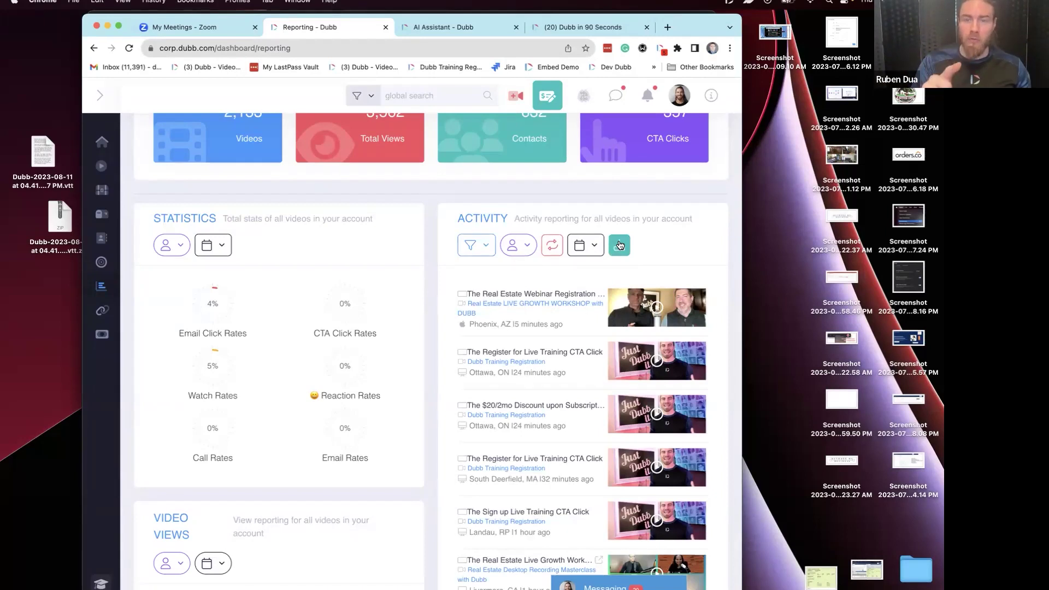
Revisit the video's landing page and the generated AI Assistant script, ending back on the reporting page
left_click(558, 30)
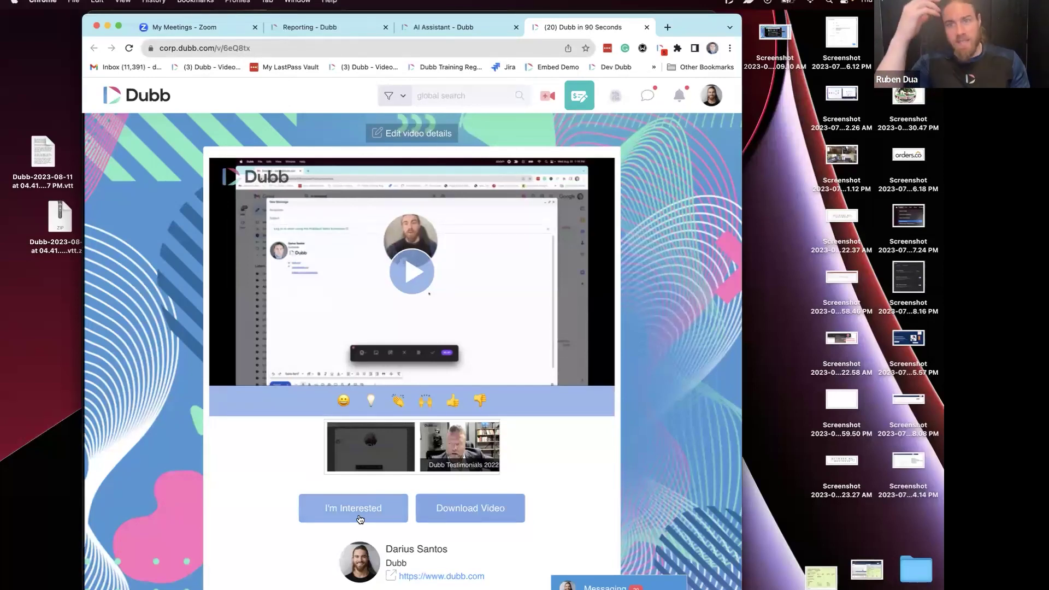
left_click(444, 25)
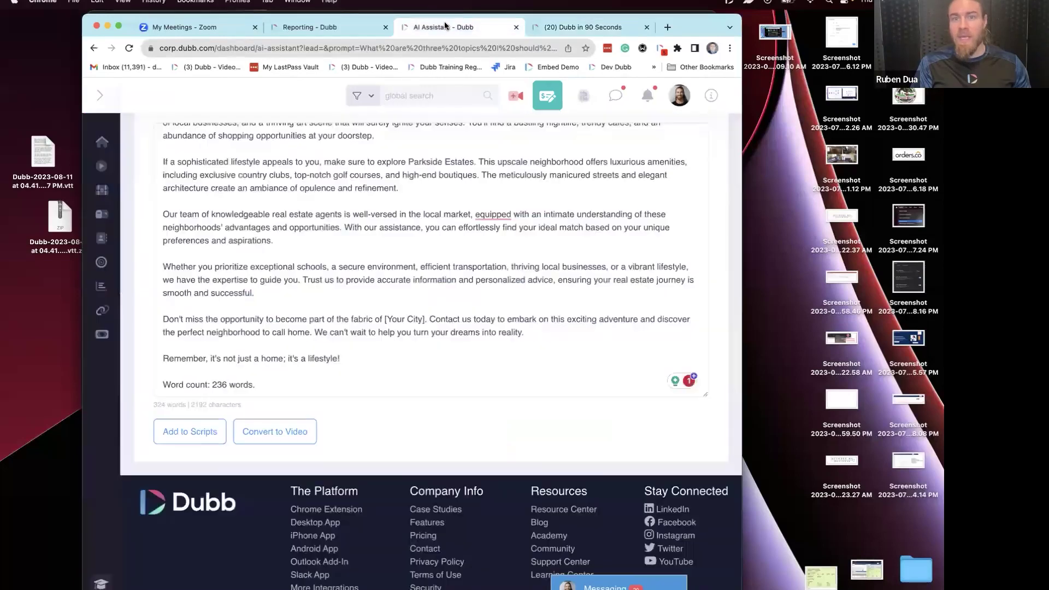
left_click(345, 30)
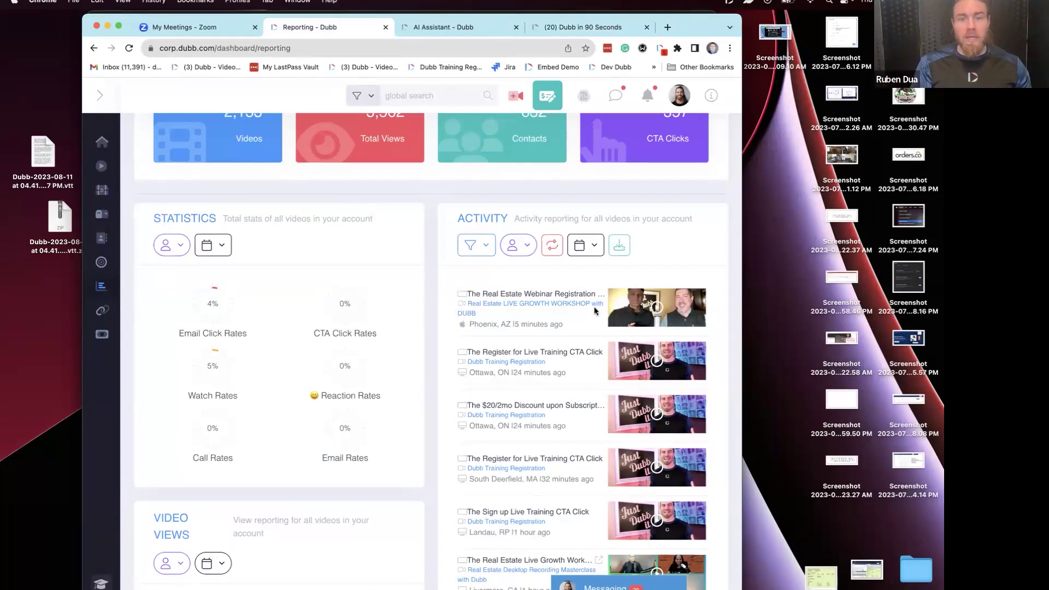
Filter the reporting activity feed by Email Clicks instead of CTA Clicks
left_click(474, 244)
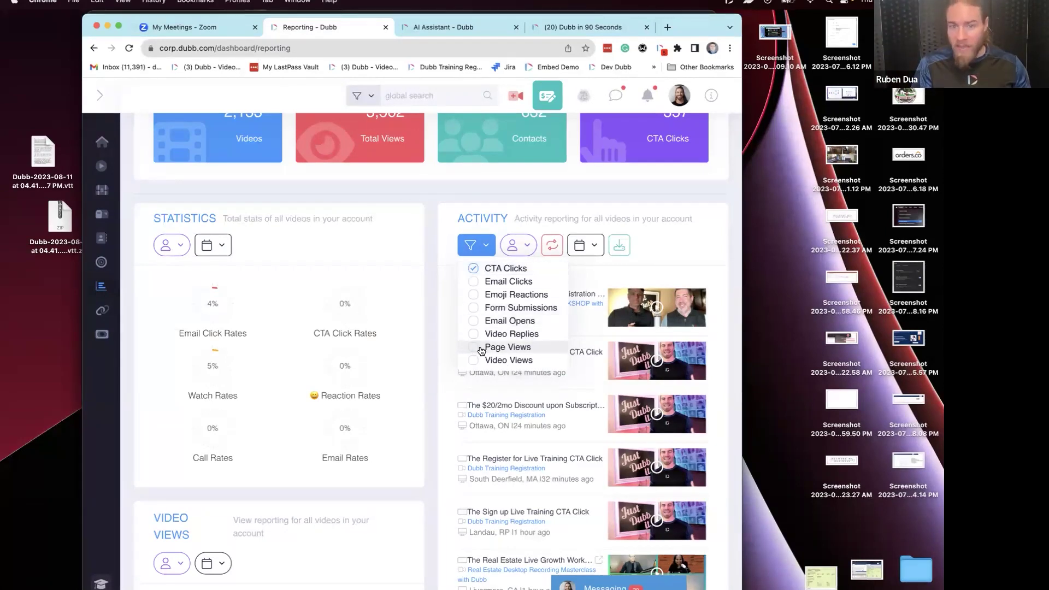
left_click(472, 268)
left_click(473, 282)
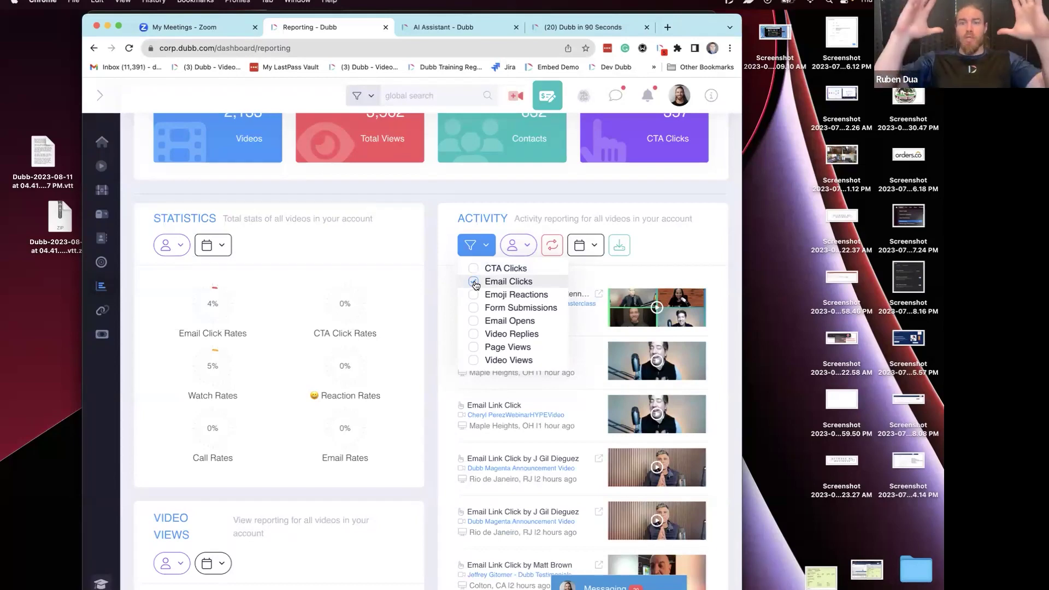
left_click(473, 268)
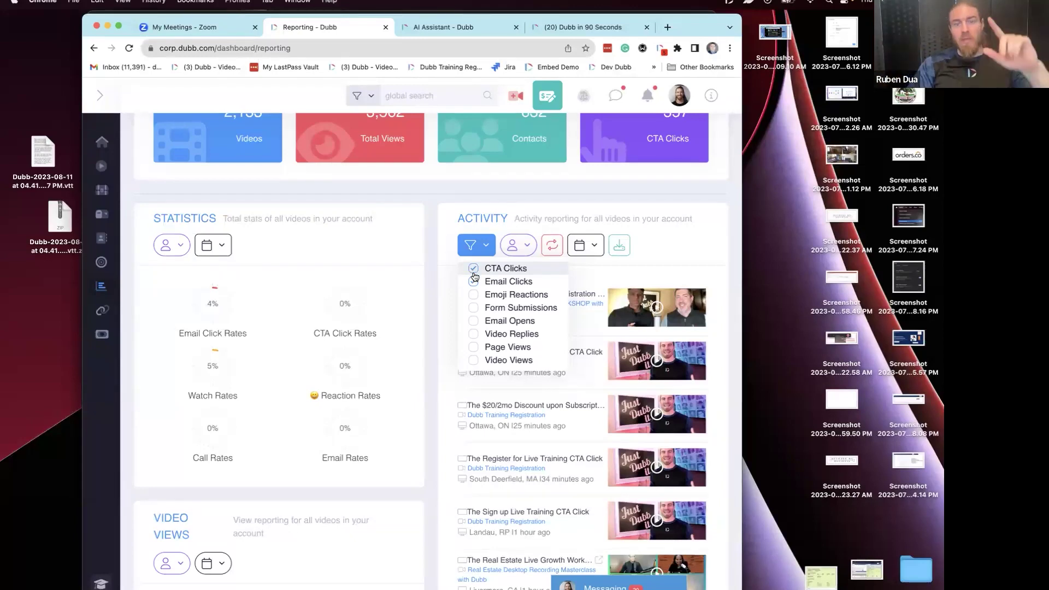
left_click(474, 269)
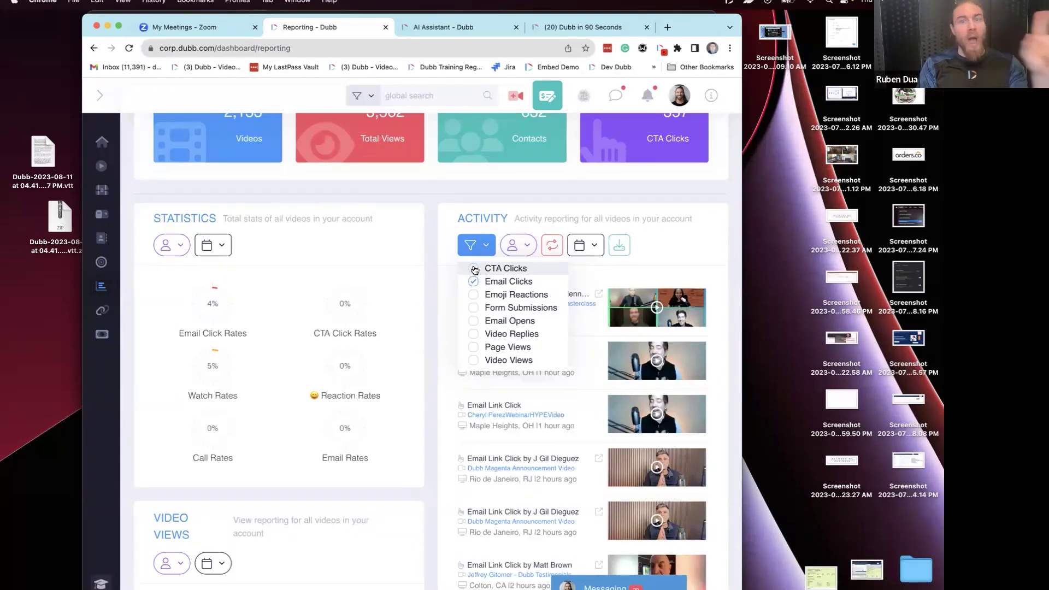
Review the landing page's call-to-action buttons, the AI Assistant script and the filtered activity report, ending on the report
left_click(619, 26)
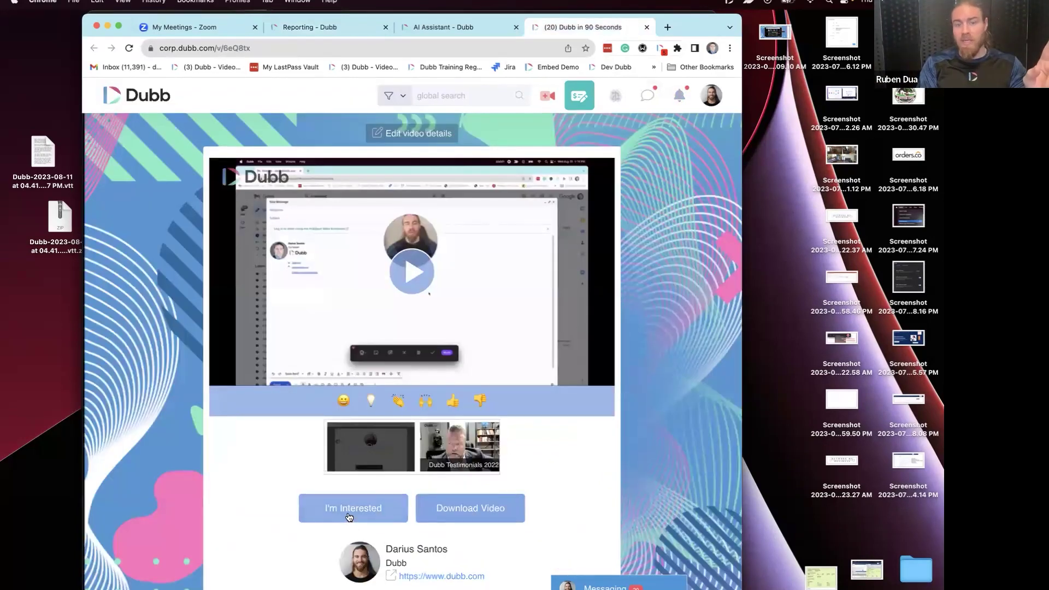
left_click(457, 25)
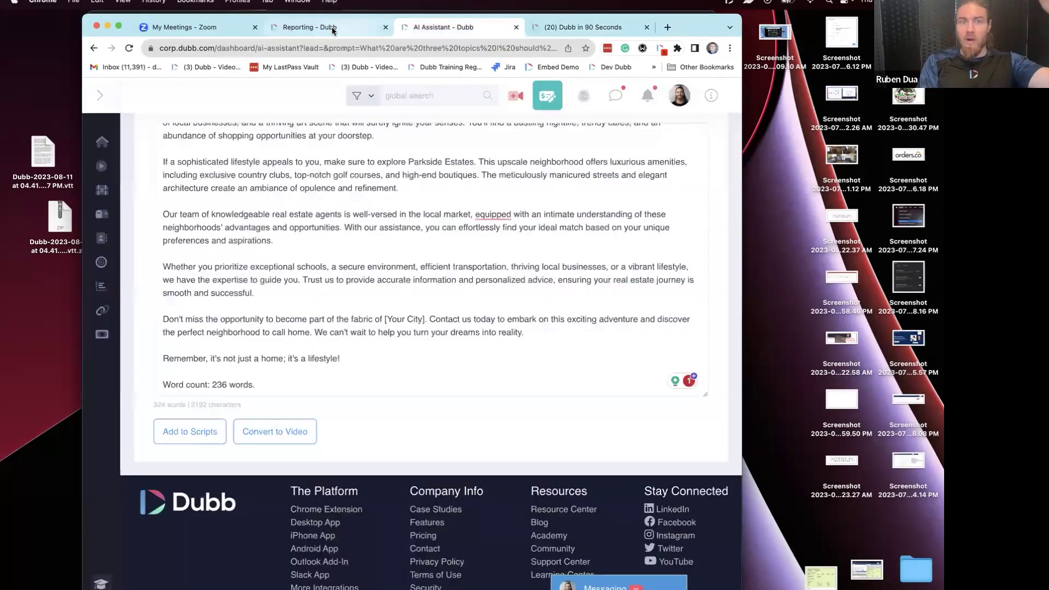
left_click(332, 29)
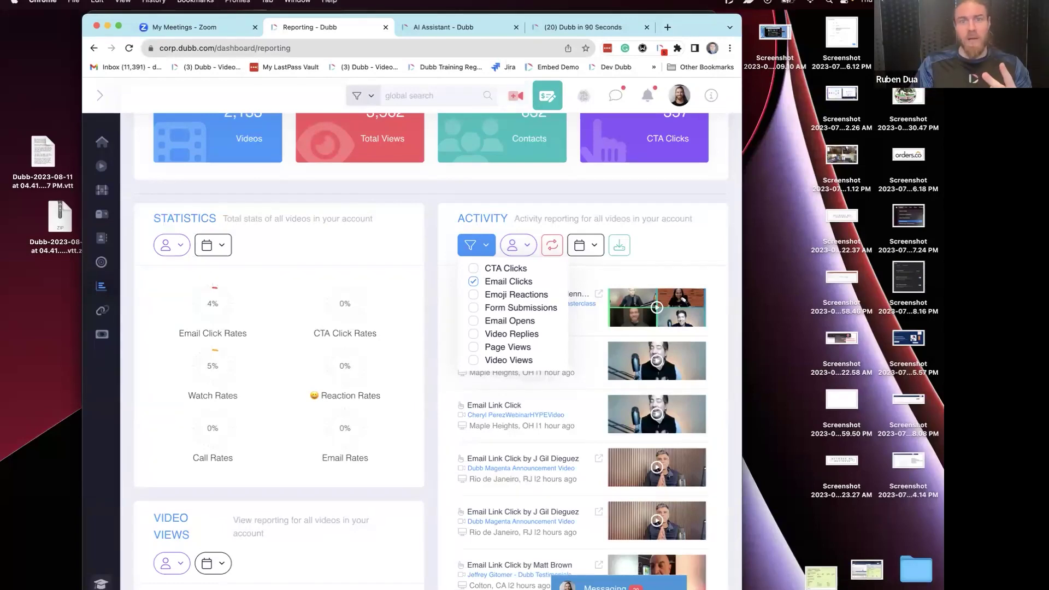
left_click(443, 25)
left_click(585, 26)
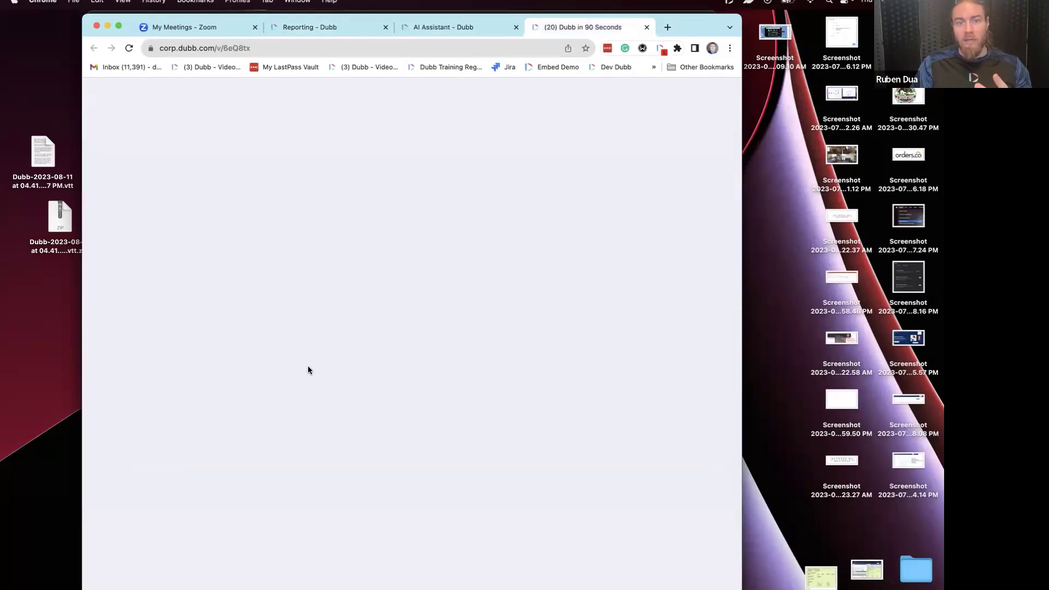
scroll(323, 453, "down", 1)
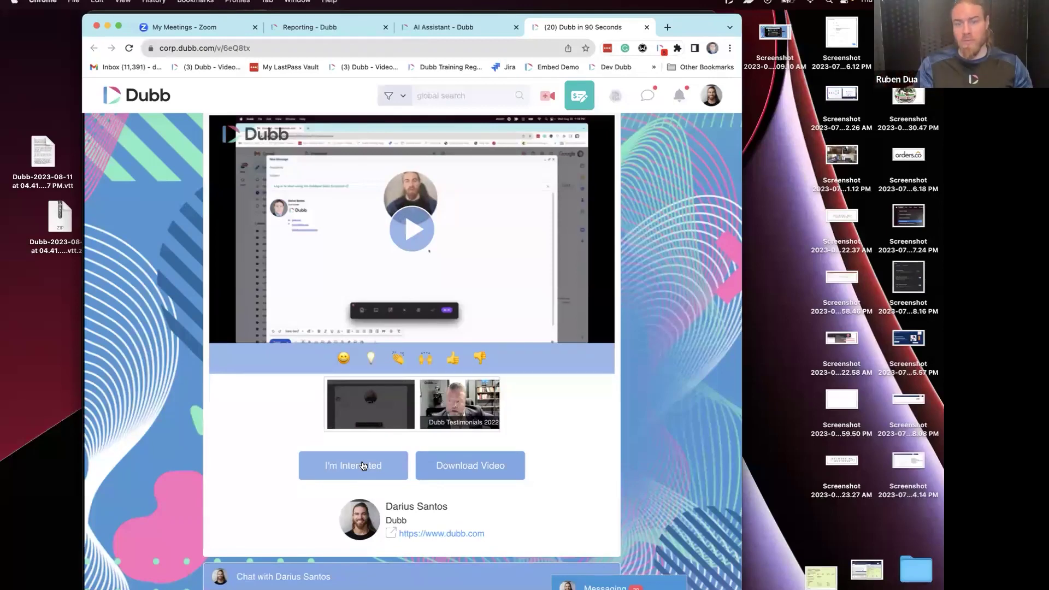
left_click(436, 24)
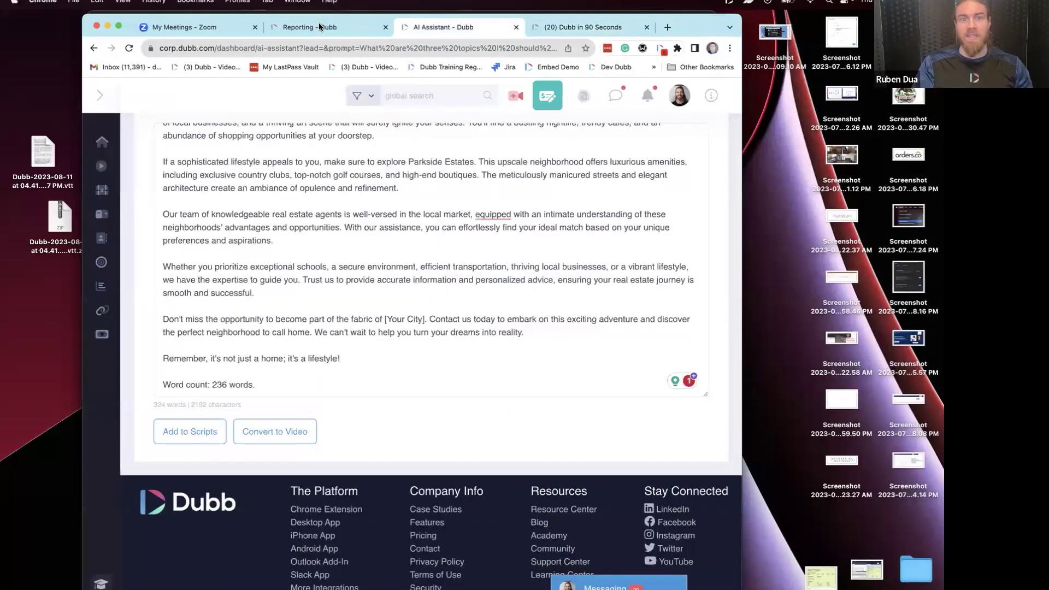
left_click(320, 26)
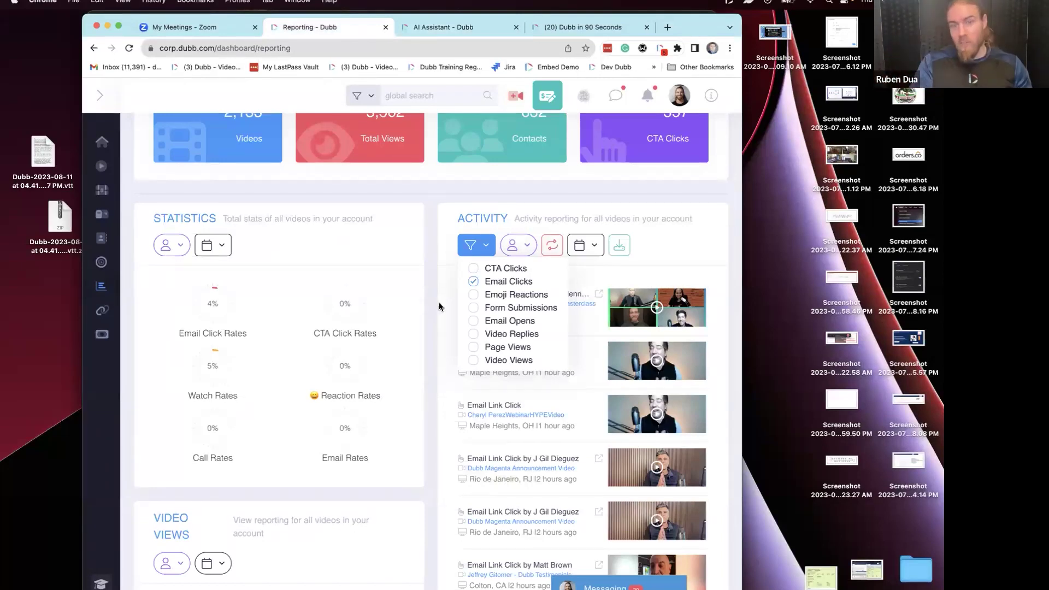
Examine the Activity report's heading and available event-type filters, revisiting the video's landing page in between
left_click_drag(455, 217, 692, 218)
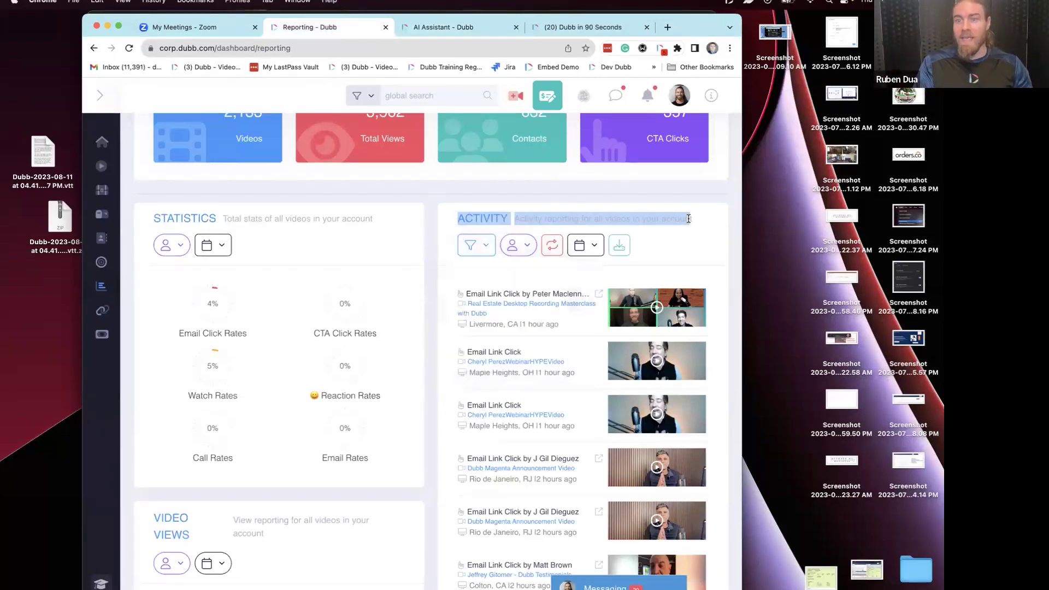
left_click(474, 245)
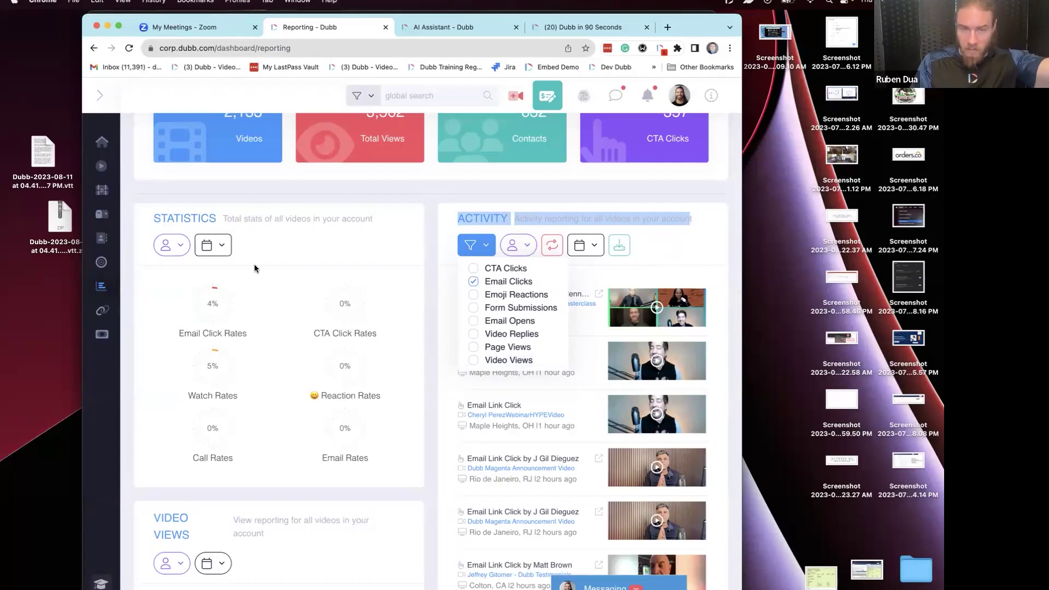
key("super+4")
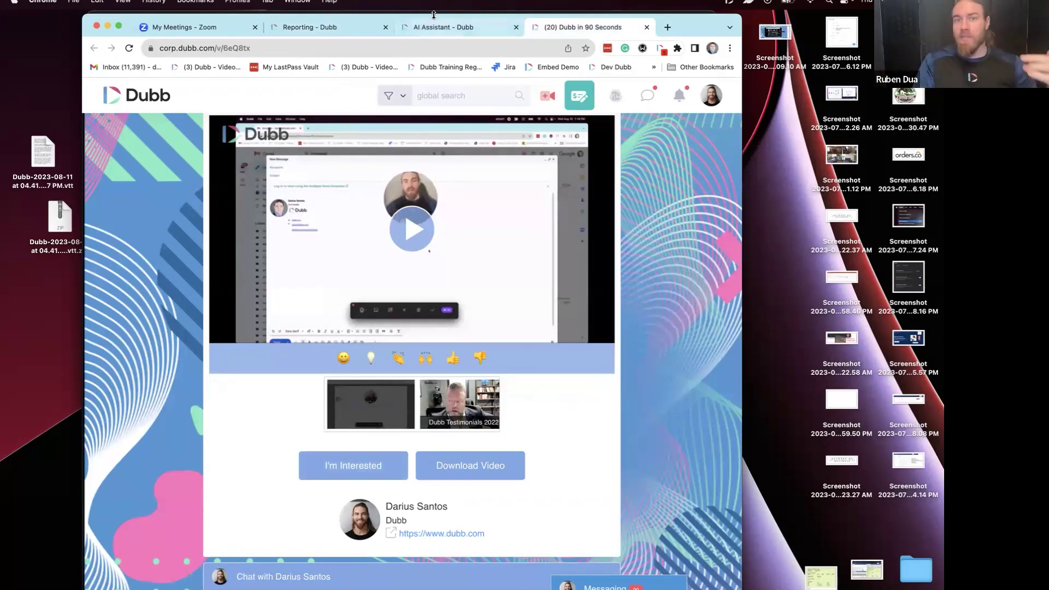
left_click(334, 27)
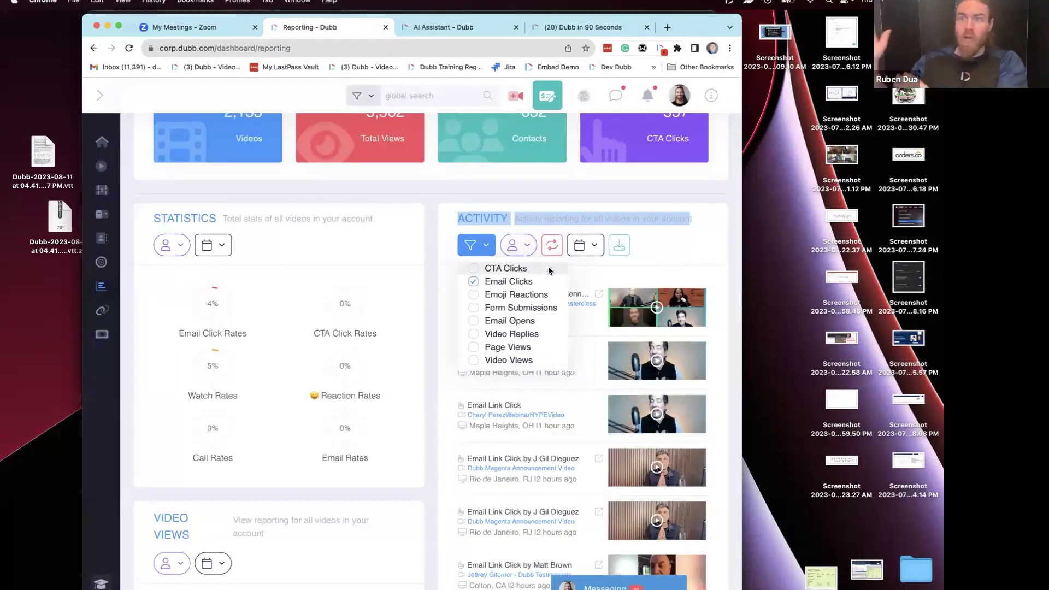
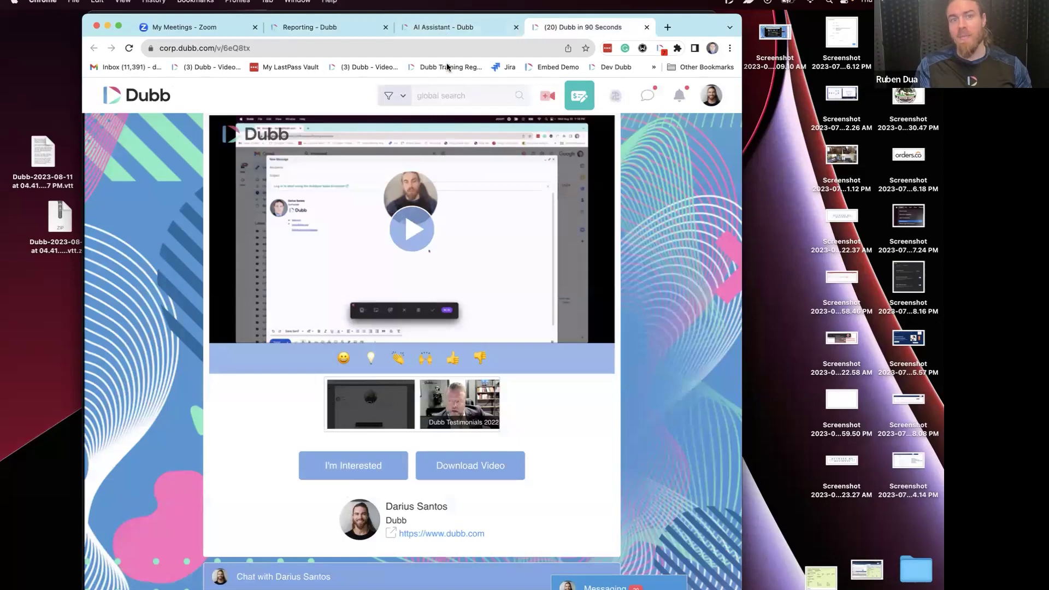
left_click(323, 28)
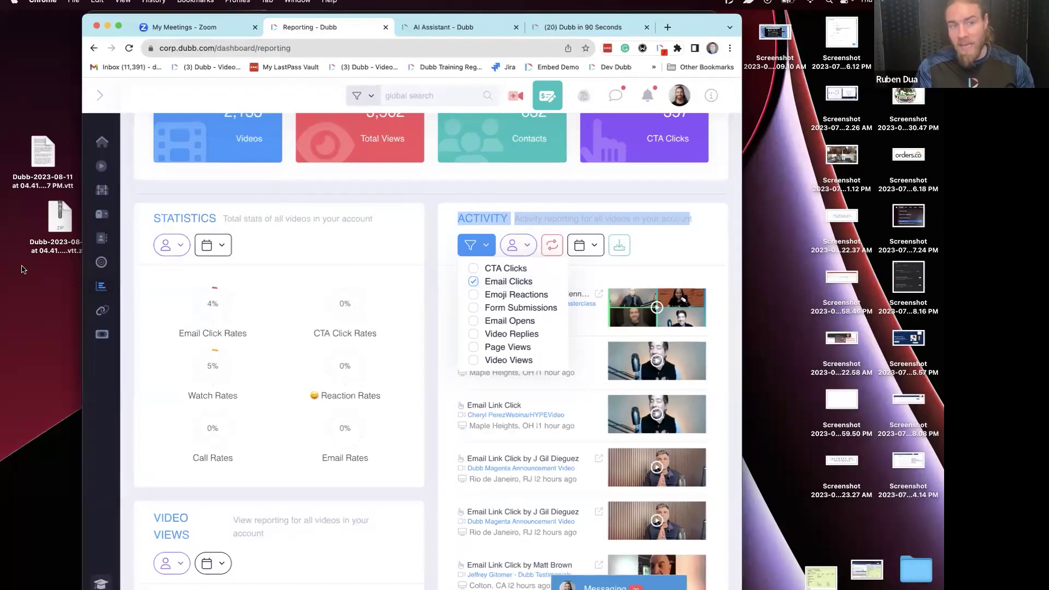
mouse_move(119, 260)
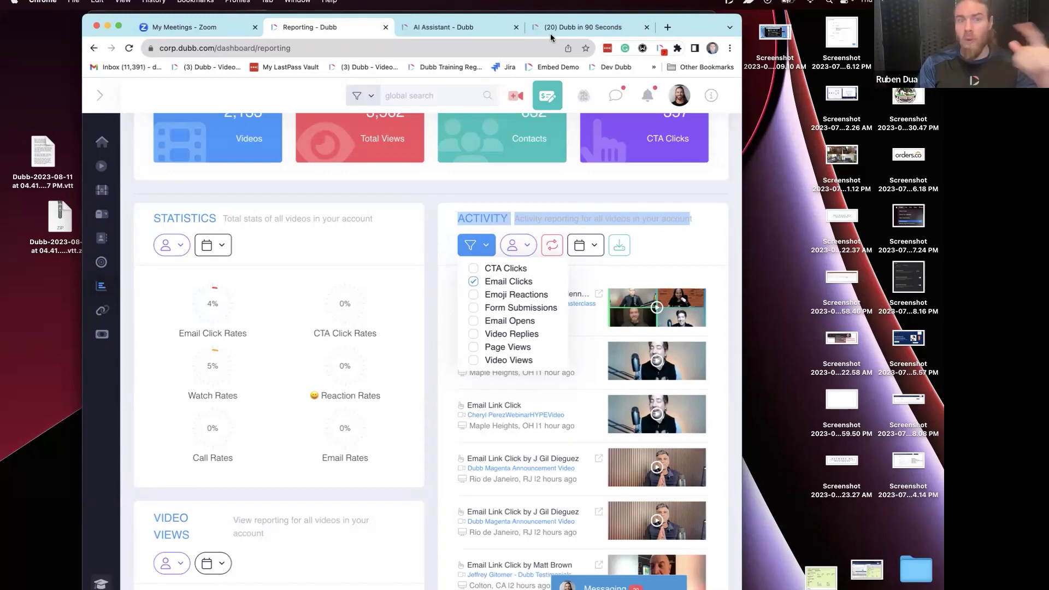
Look over the Video Views chart, open the main dashboard and bring its tasks section into view
scroll(362, 297, "down", 5)
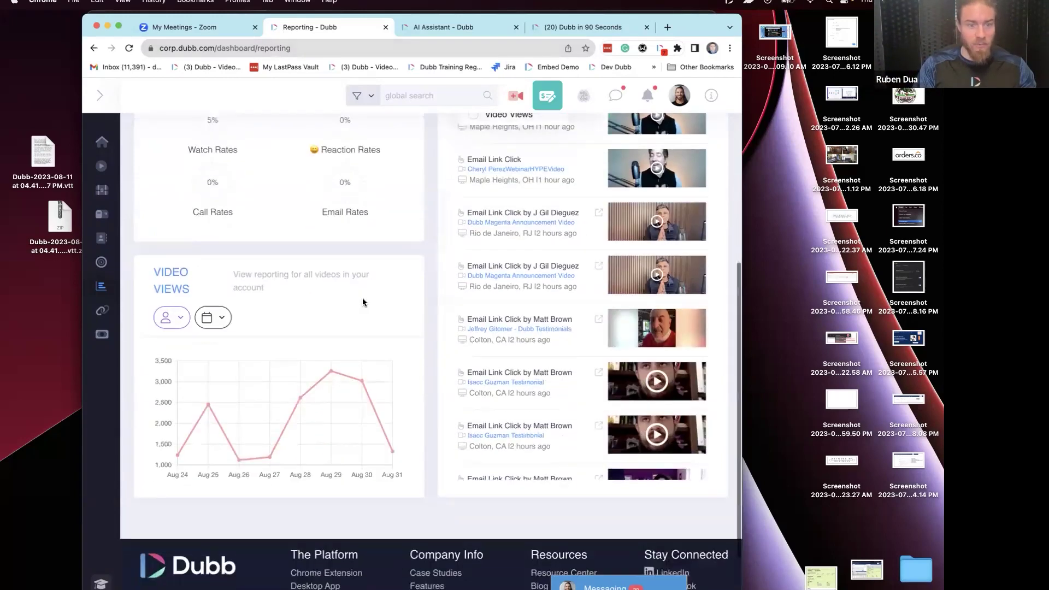
key("super+bracketleft")
left_click_drag(298, 359, 133, 402)
left_click(133, 402)
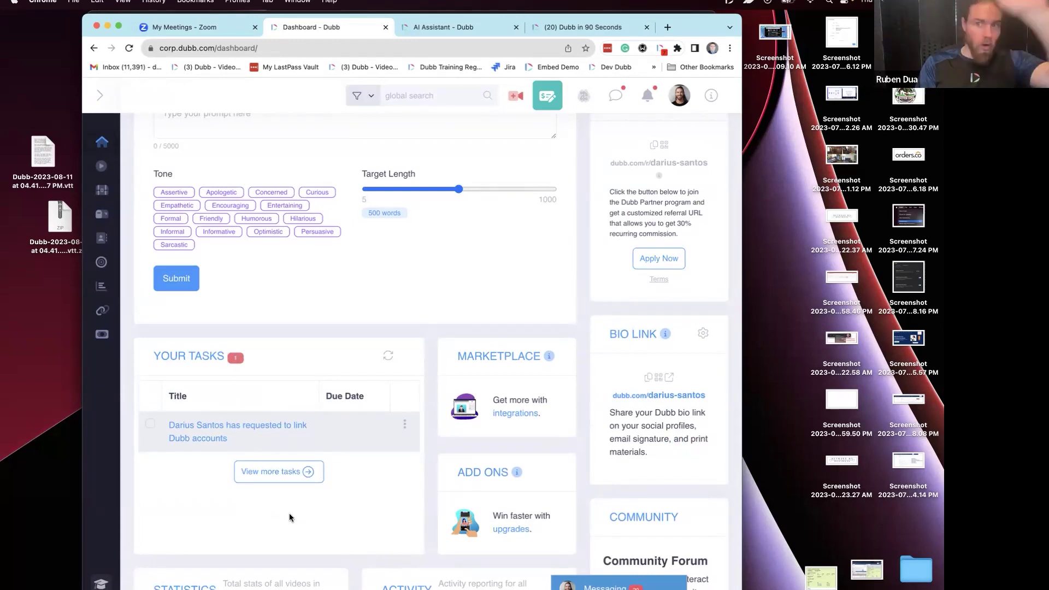
mouse_move(104, 267)
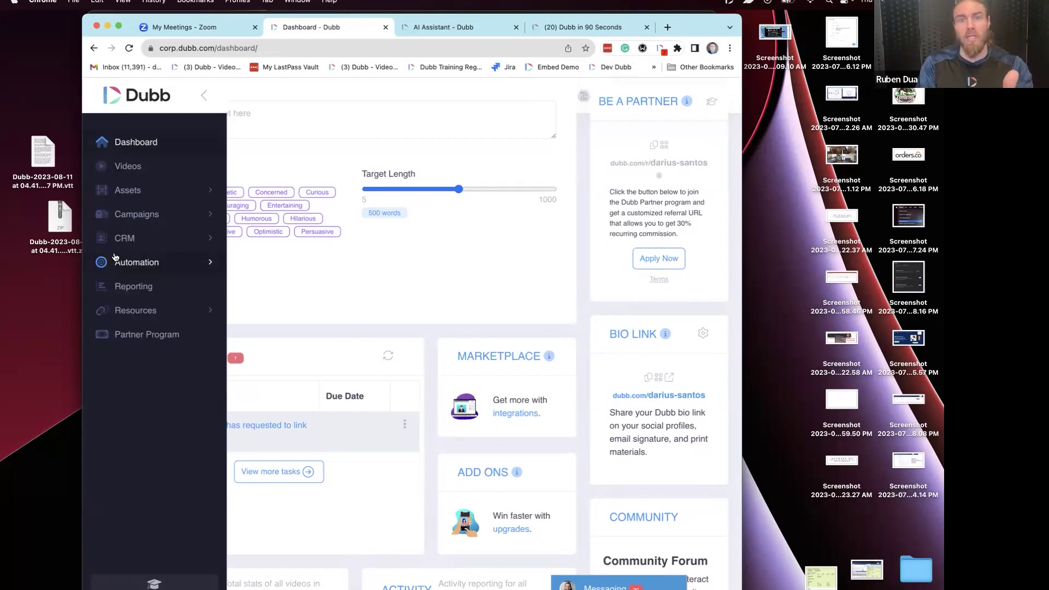
Check the AI Assistant page and the video's landing page once more, ending back on the dashboard
left_click(444, 26)
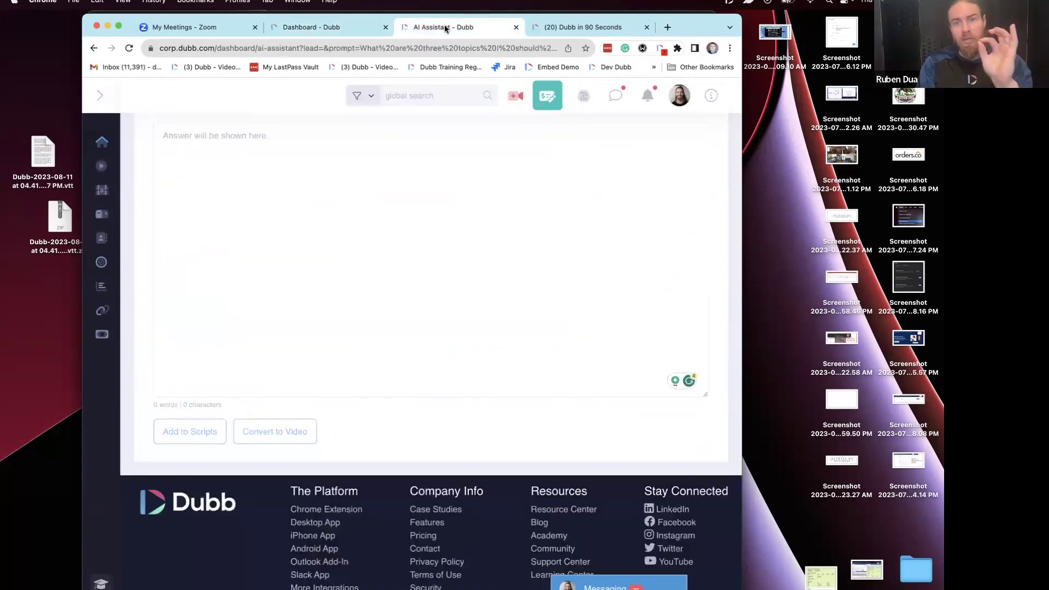
left_click(571, 28)
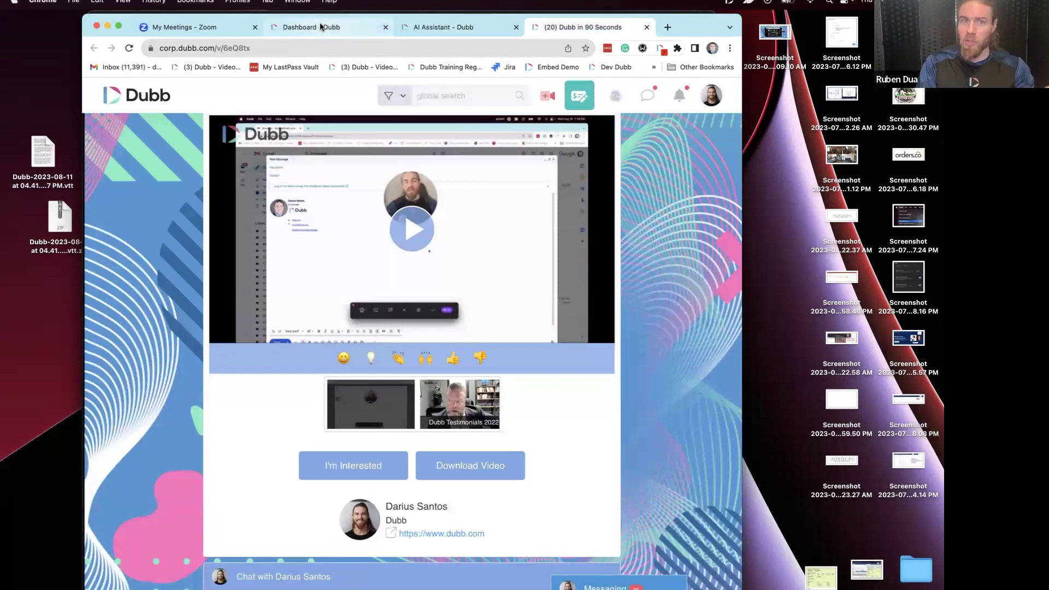
left_click(321, 26)
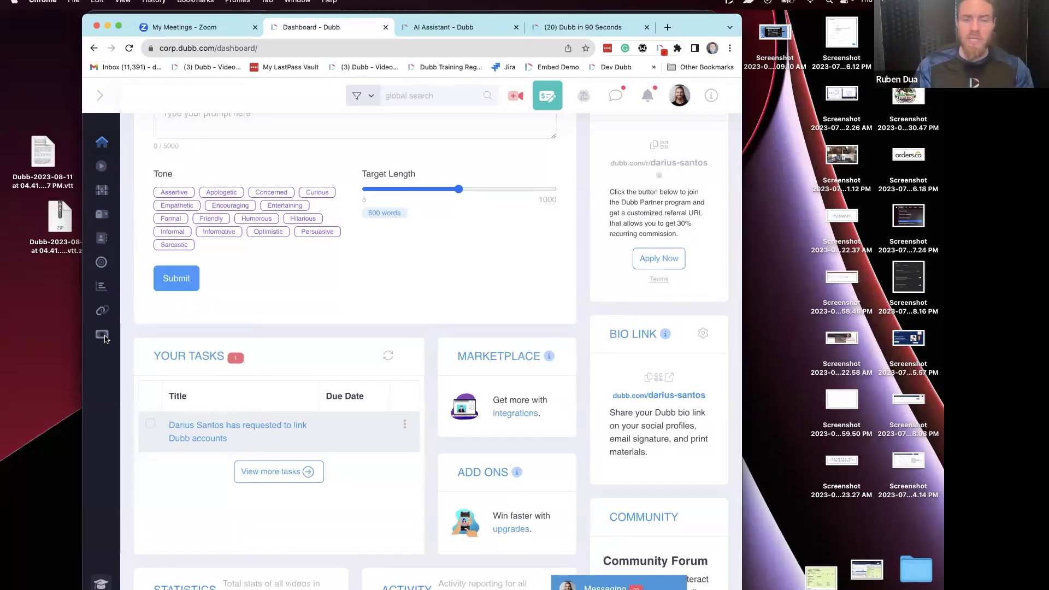
Examine the dashboard's Activity feed, including its event-type filter options and the most recent viewer entries
scroll(421, 415, "down", 5)
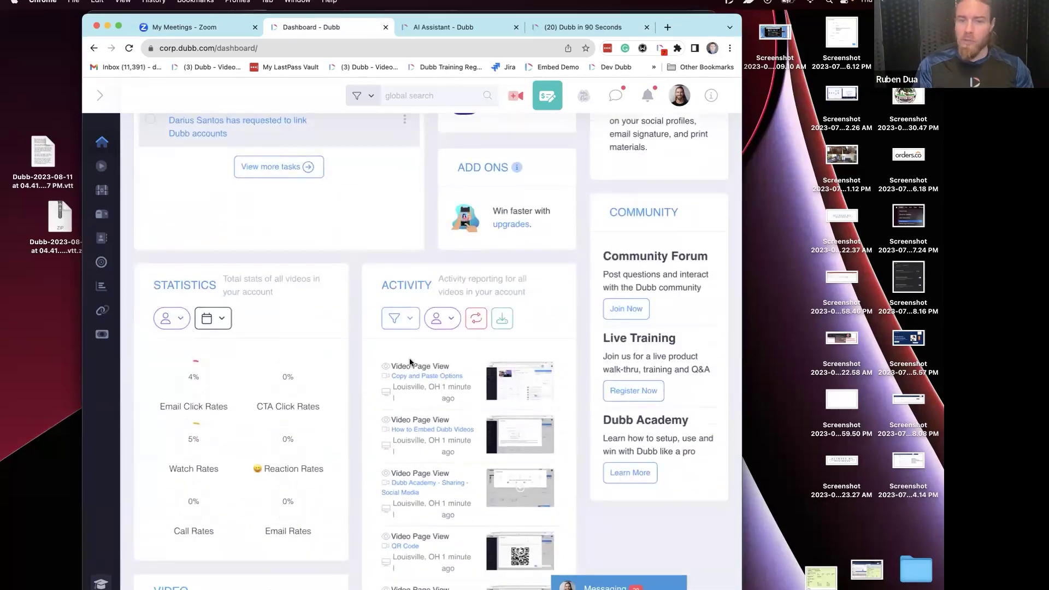
left_click(408, 323)
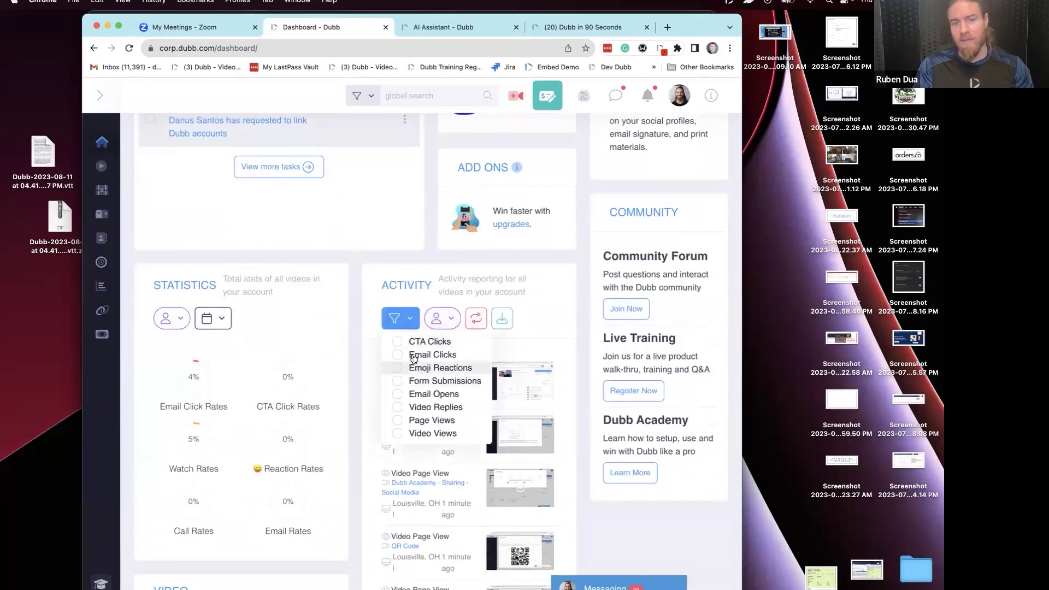
left_click(536, 296)
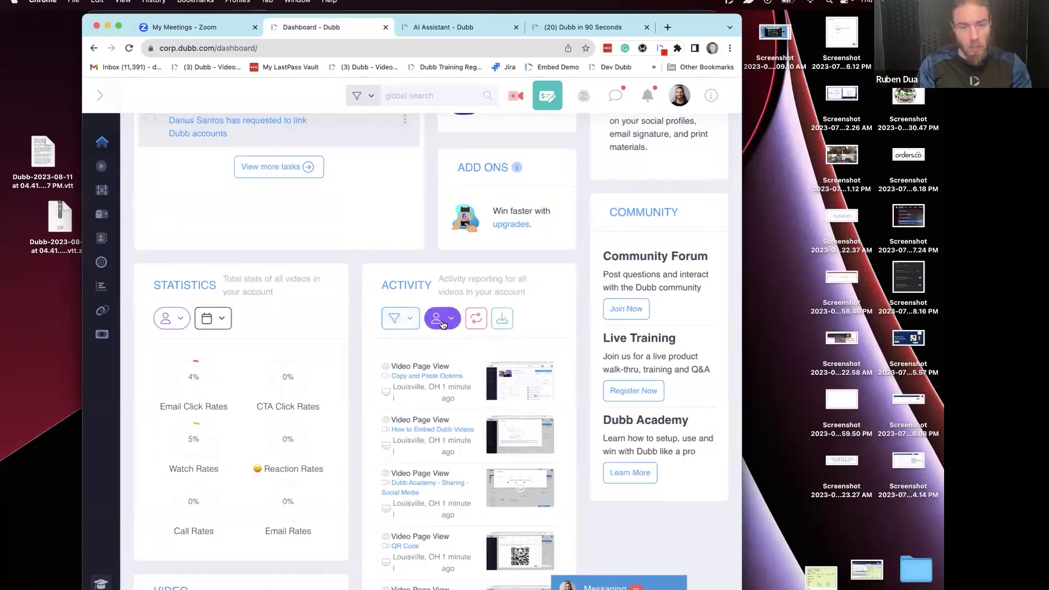
left_click_drag(371, 356, 466, 574)
scroll(467, 573, "down", 3)
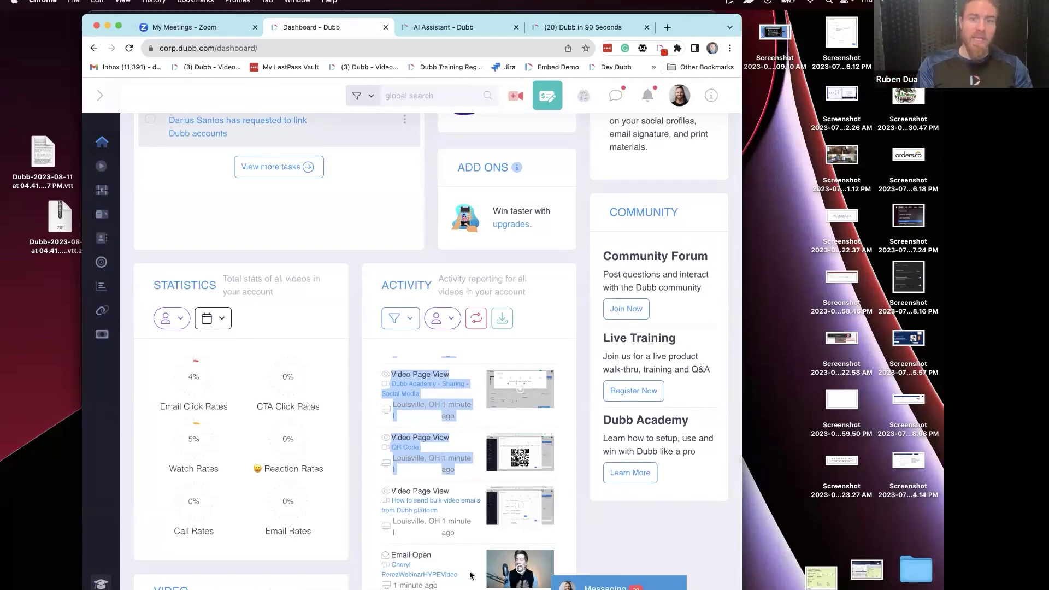
Filter the dashboard's Activity feed to show only CTA Clicks
left_click_drag(380, 281, 520, 280)
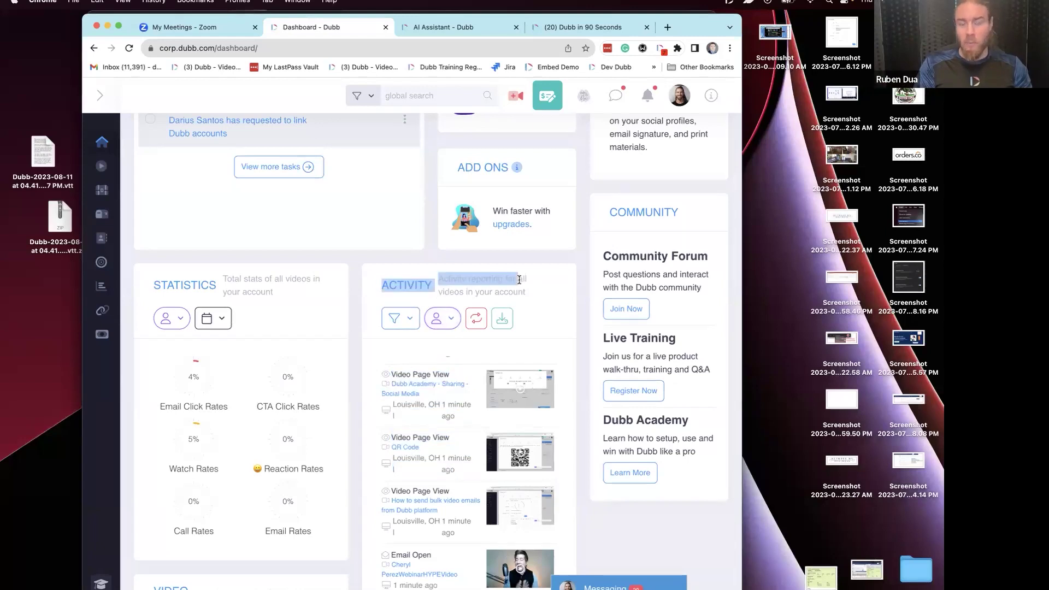
left_click(406, 319)
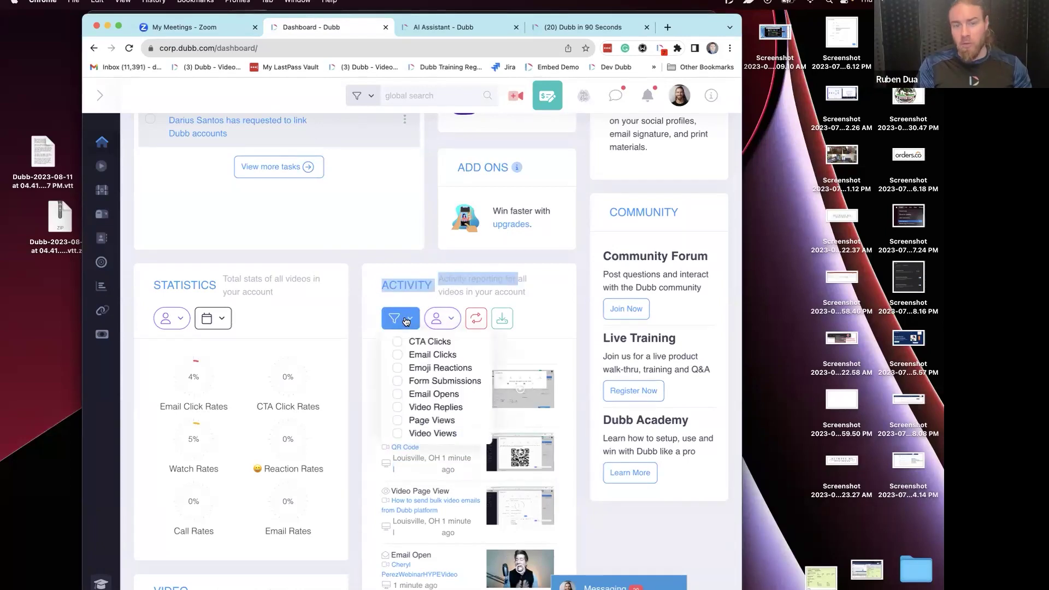
left_click(406, 343)
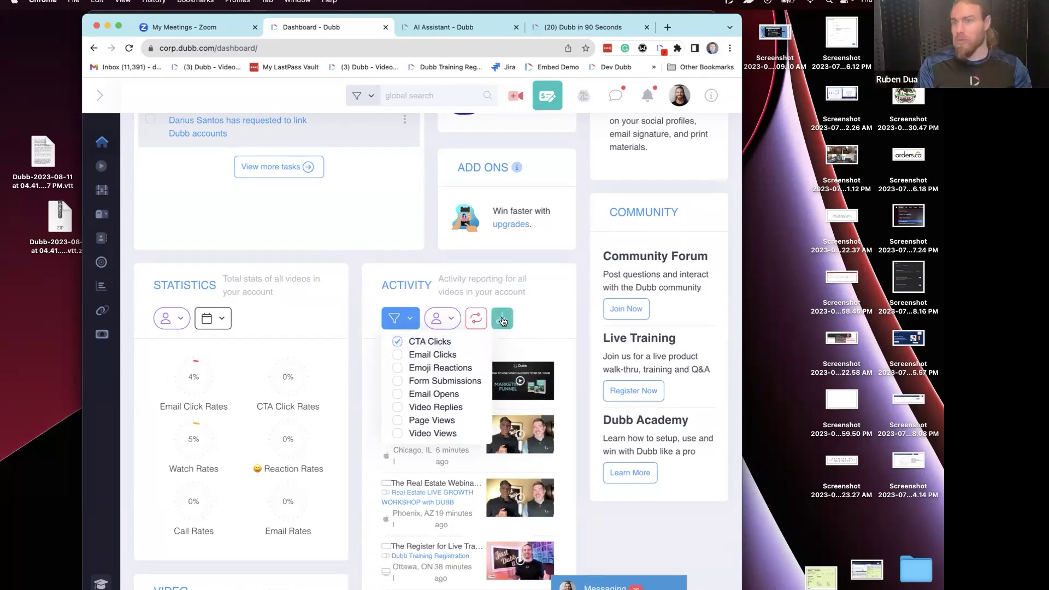
left_click(395, 320)
left_click(394, 319)
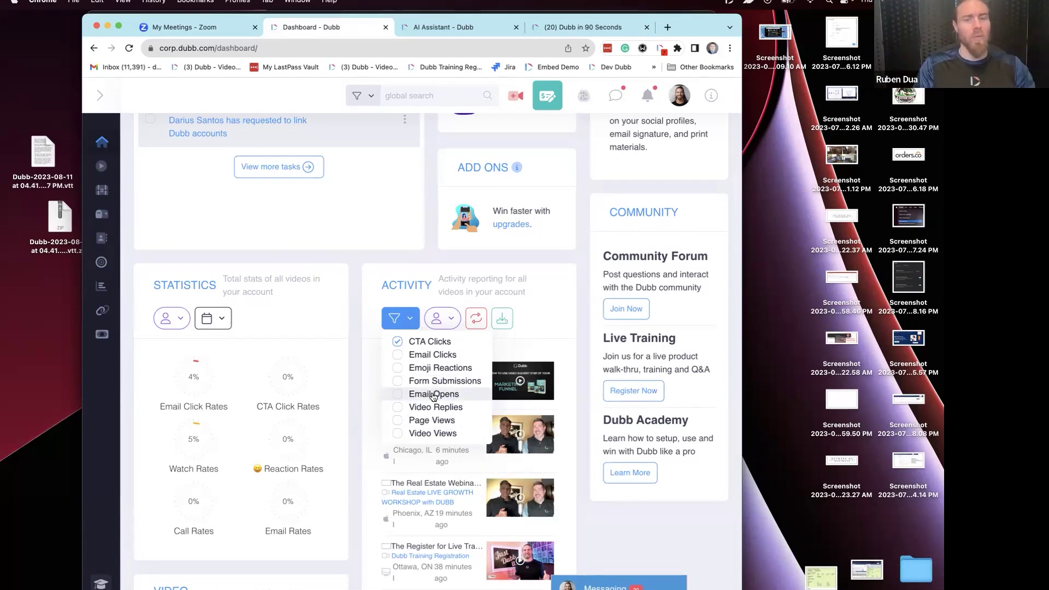
Open the video library from the dashboard and examine the engagement counters beneath the 01:19 video
scroll(433, 396, "up", 10)
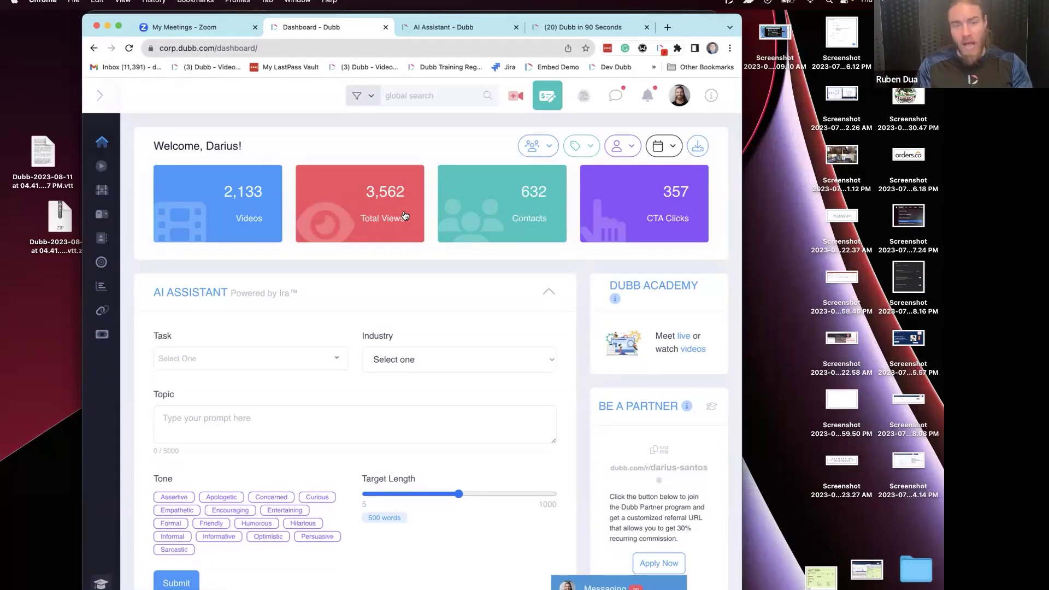
left_click(238, 213)
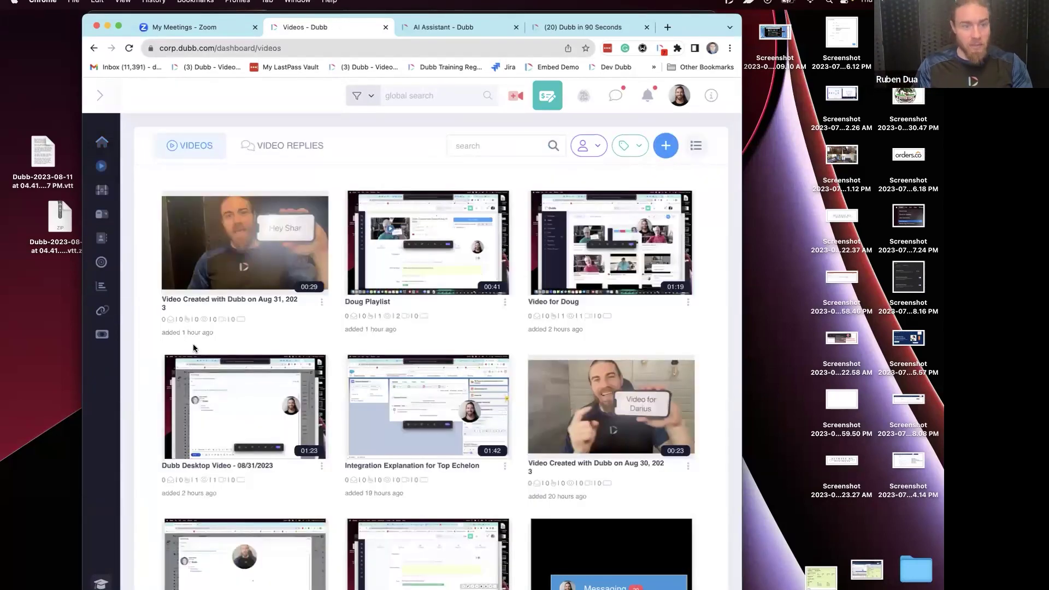
left_click_drag(528, 316, 598, 319)
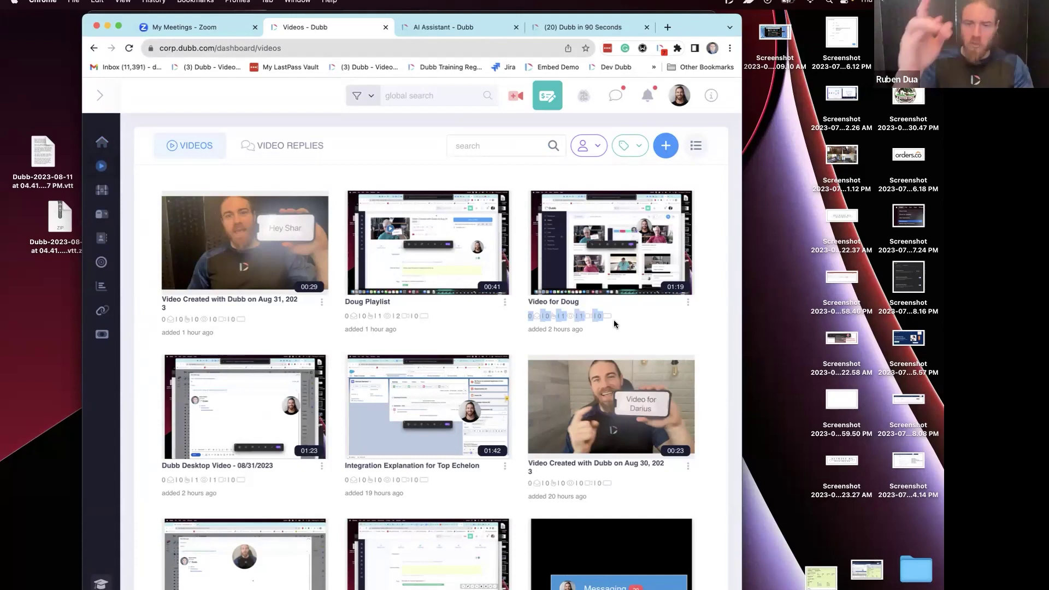
left_click_drag(614, 319, 538, 320)
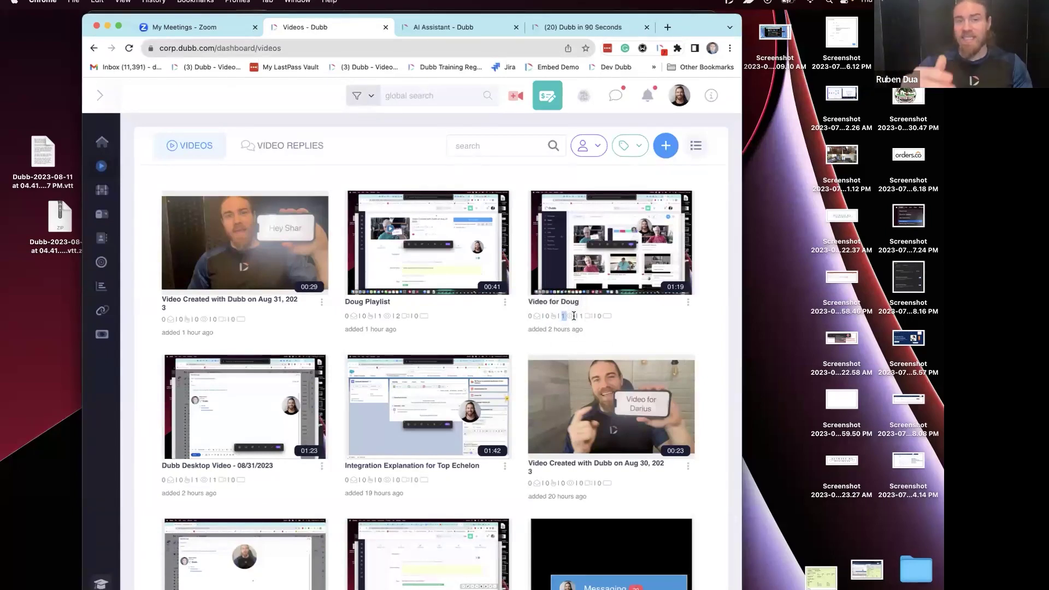
Open the 01:19 video's details page, bring up its landing page in a new tab and examine its recorded viewer activity
left_click(559, 322)
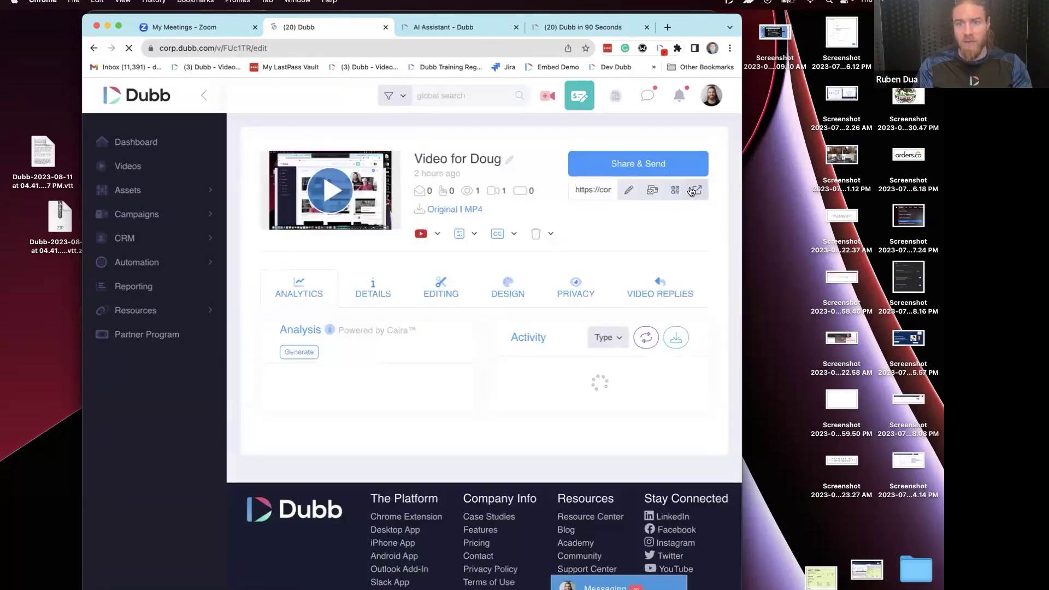
left_click(691, 189)
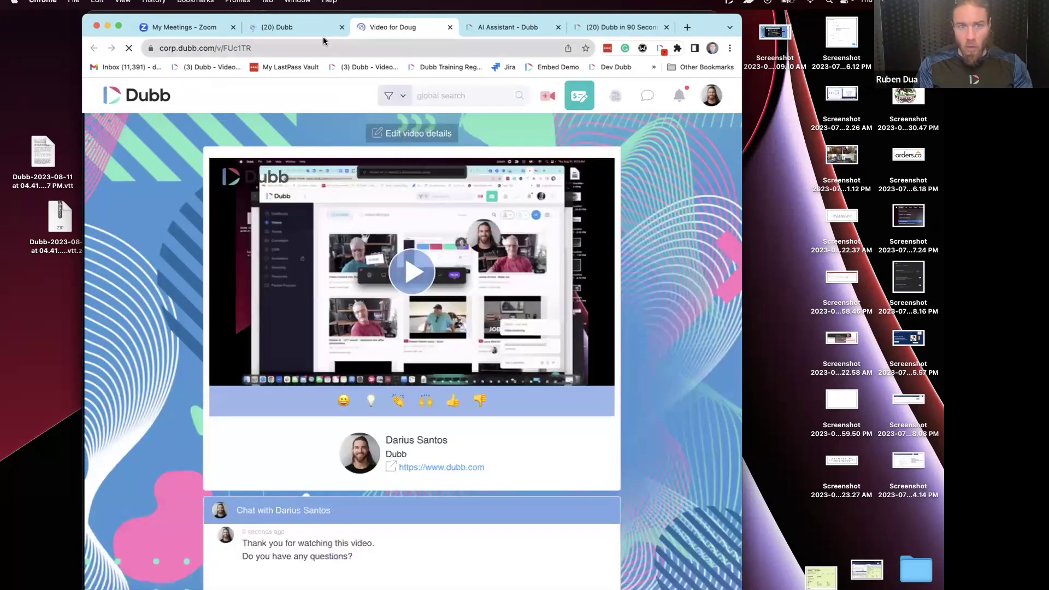
left_click(314, 28)
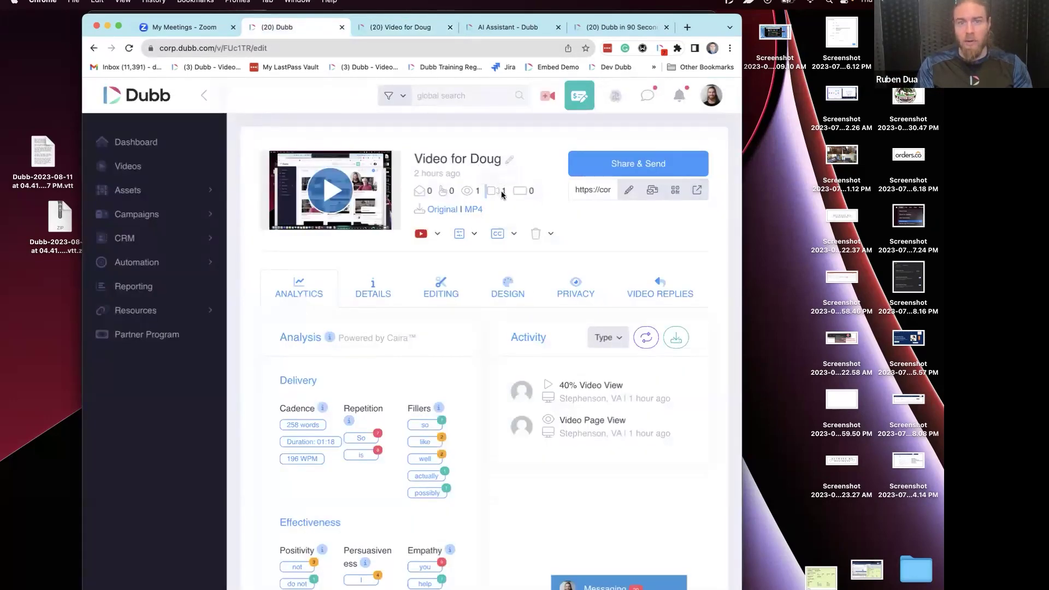
left_click_drag(662, 412, 533, 389)
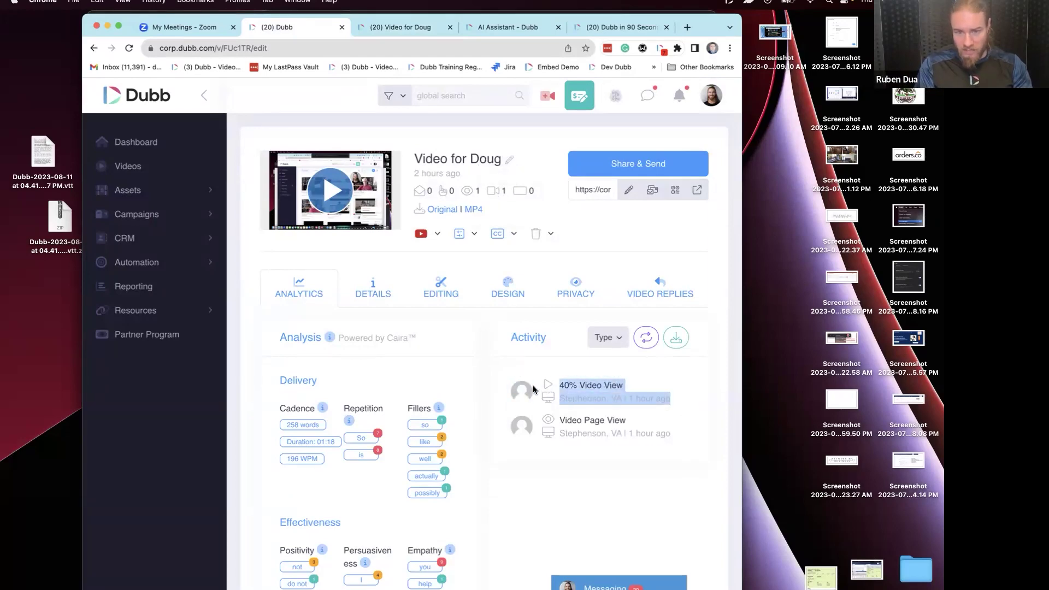
View the video player on the landing page and compare it with the view counters on the video's details page
left_click(407, 28)
left_click(230, 373)
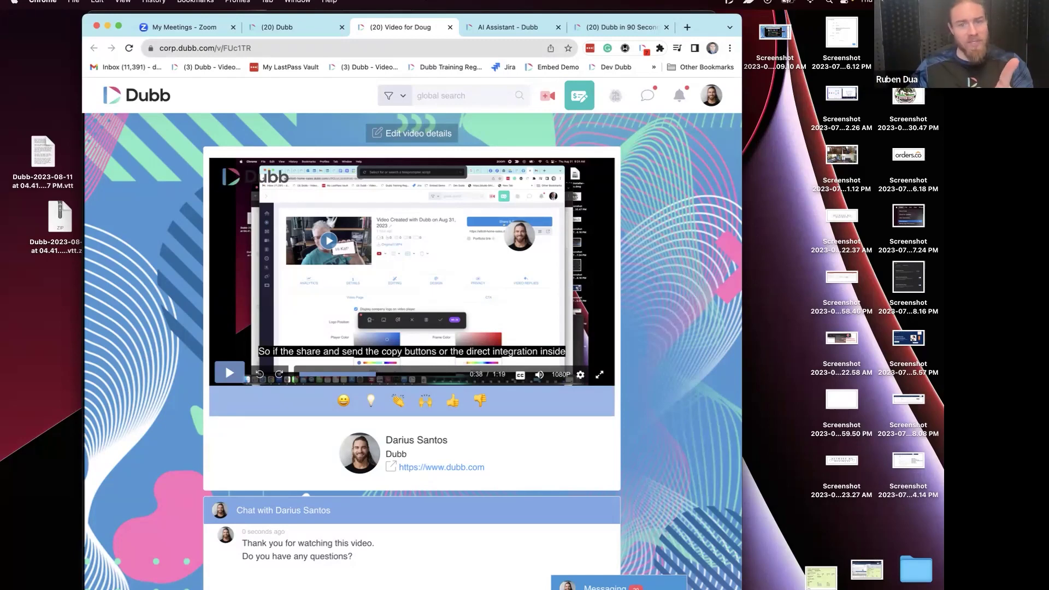
left_click(290, 25)
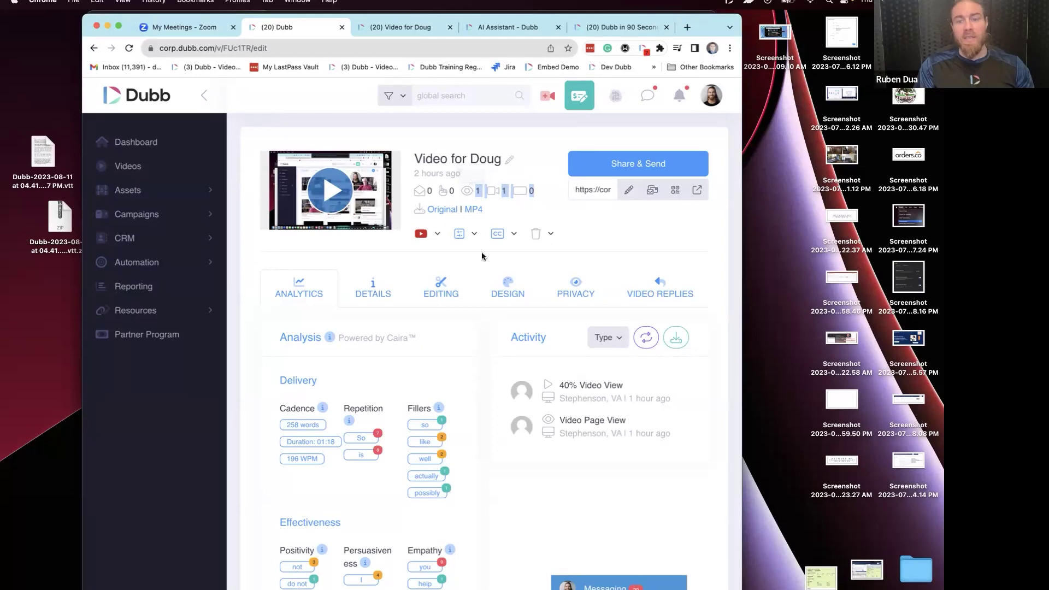
left_click(388, 21)
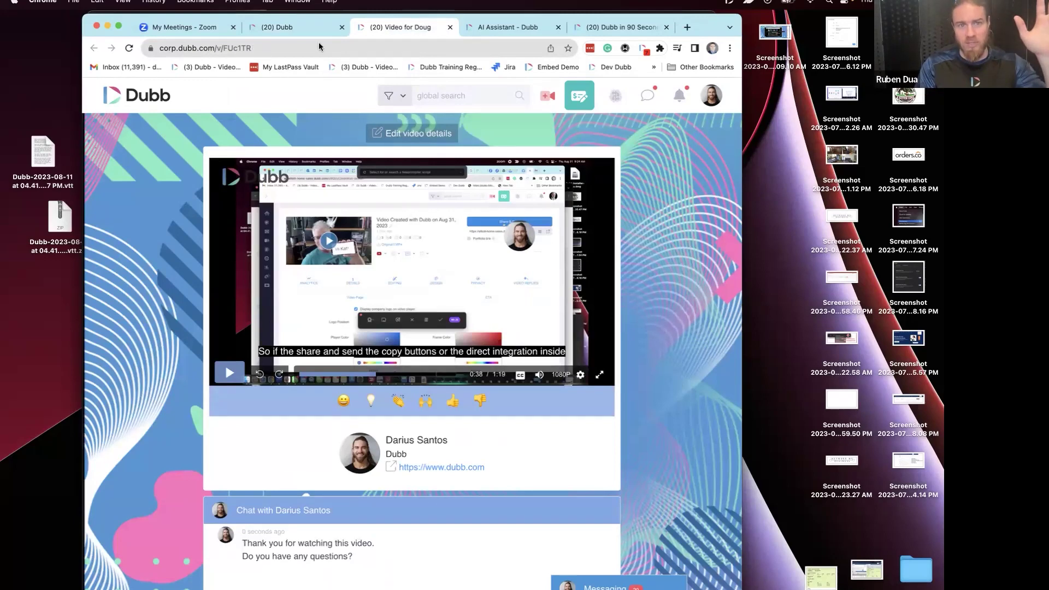
key("ctrl+shift+Tab")
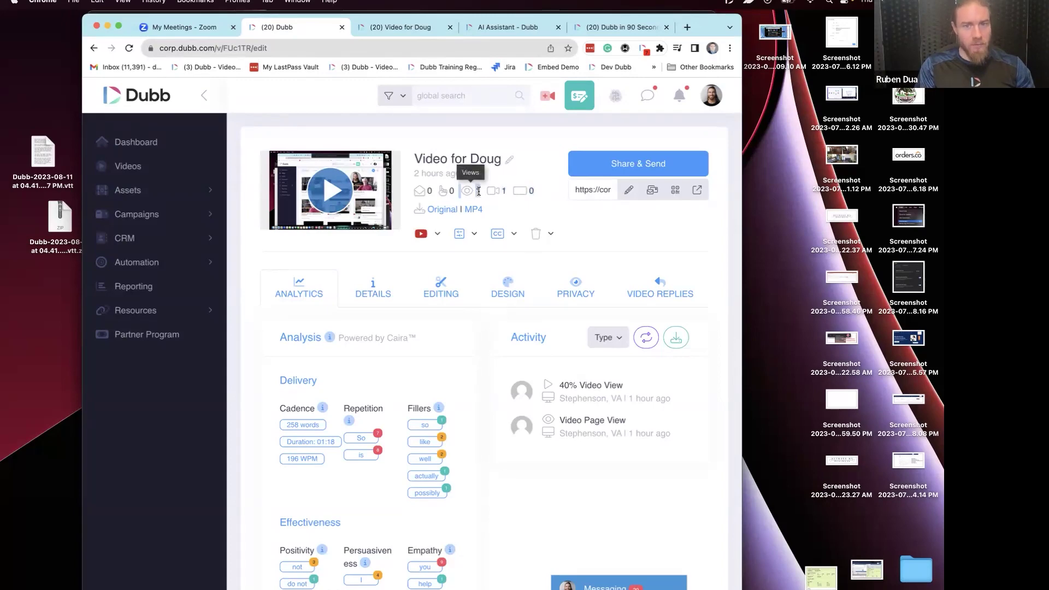
Examine the video's Activity entries and its row of engagement counters, including CTA Clicks
scroll(479, 191, "down", 3)
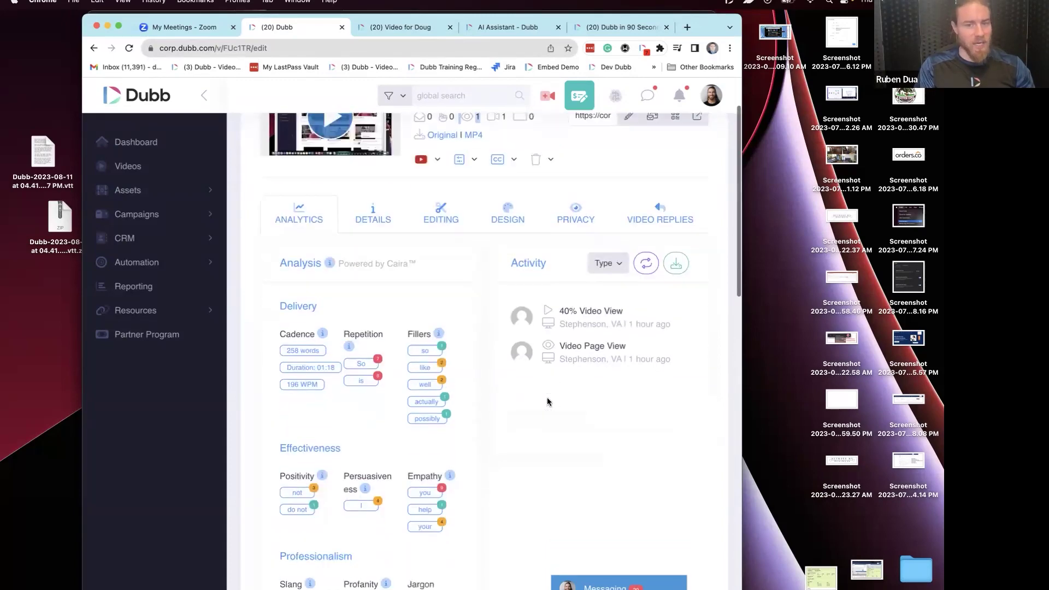
left_click_drag(532, 323, 615, 410)
scroll(615, 411, "up", 3)
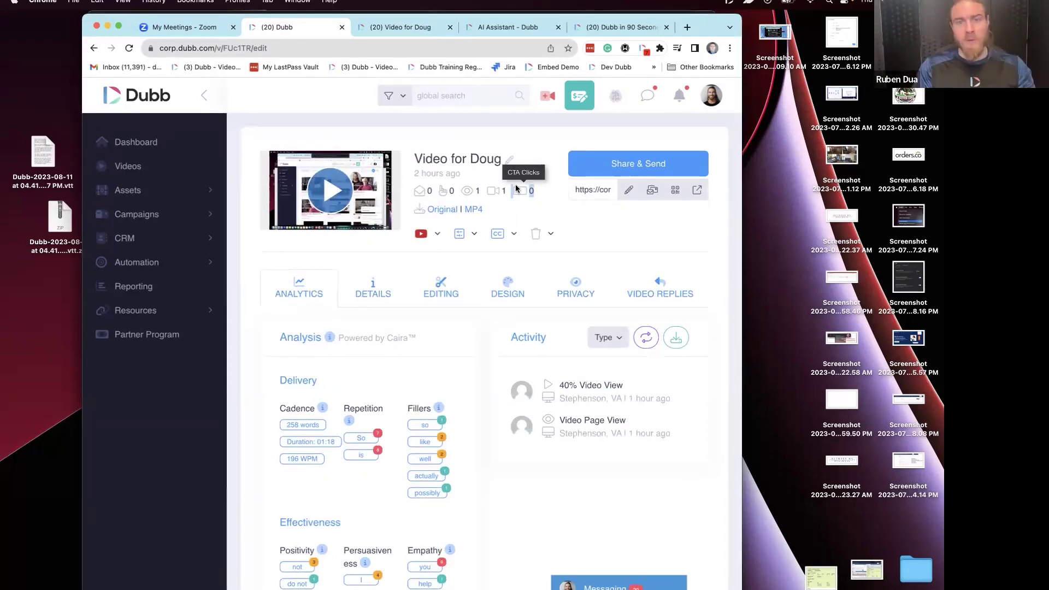
left_click_drag(408, 190, 551, 190)
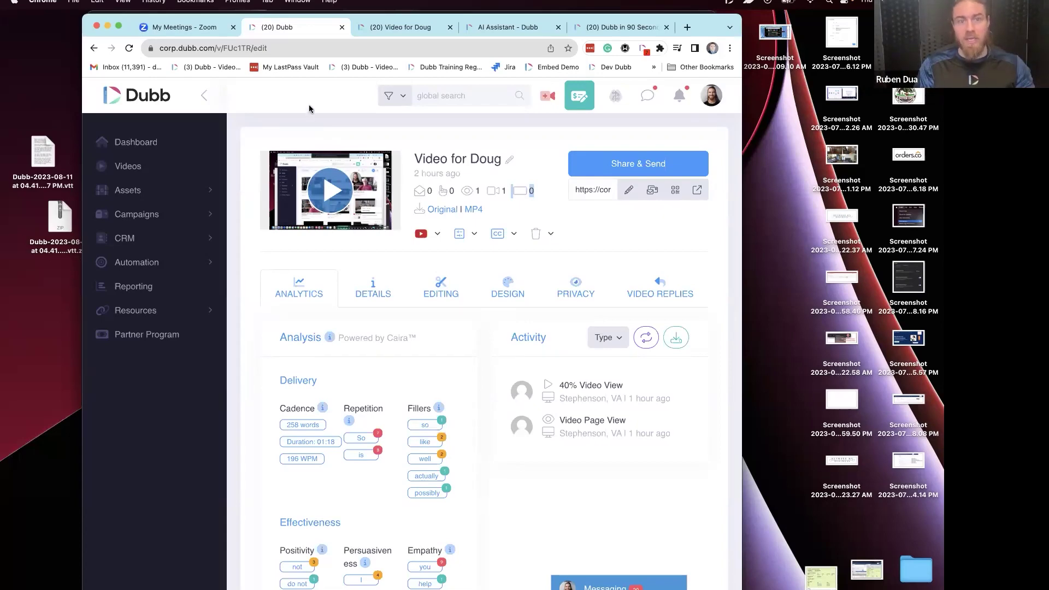
Return to the main dashboard by way of the video library and look over the AI Assistant's Topic field
left_click(123, 167)
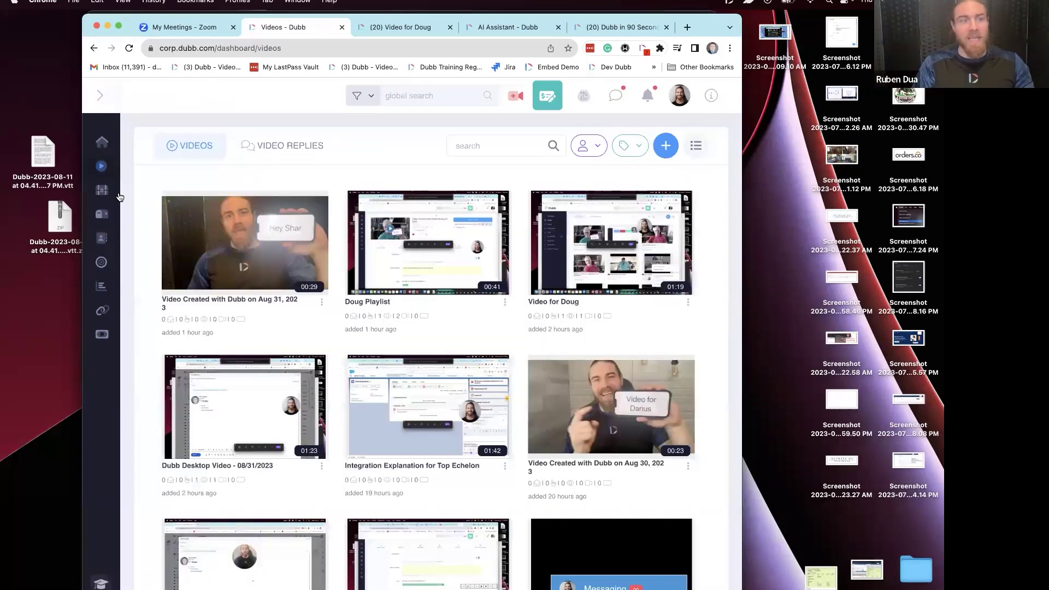
left_click(130, 143)
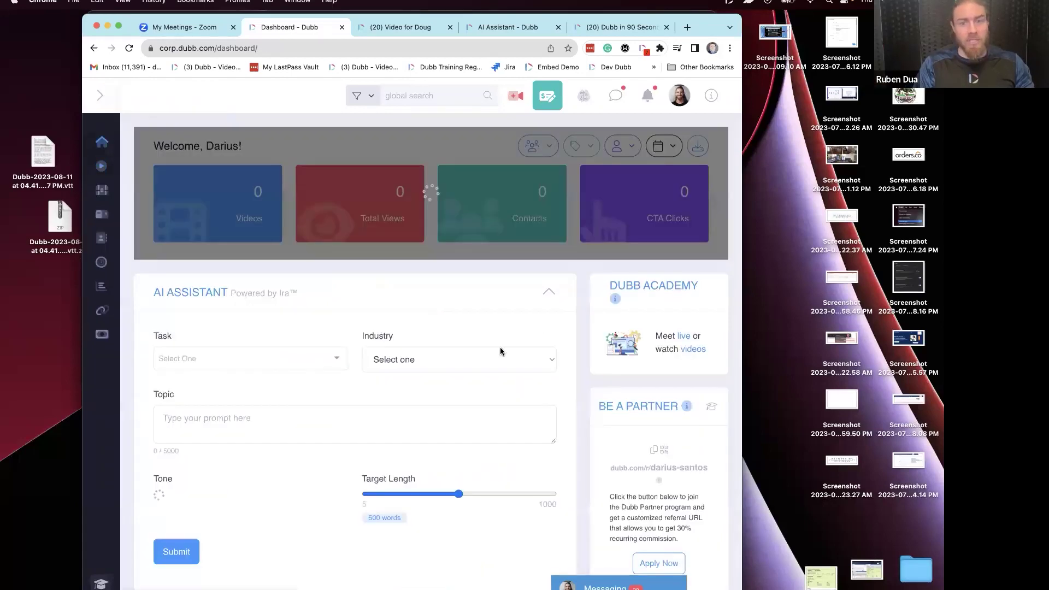
scroll(293, 368, "down", 2)
left_click(201, 314)
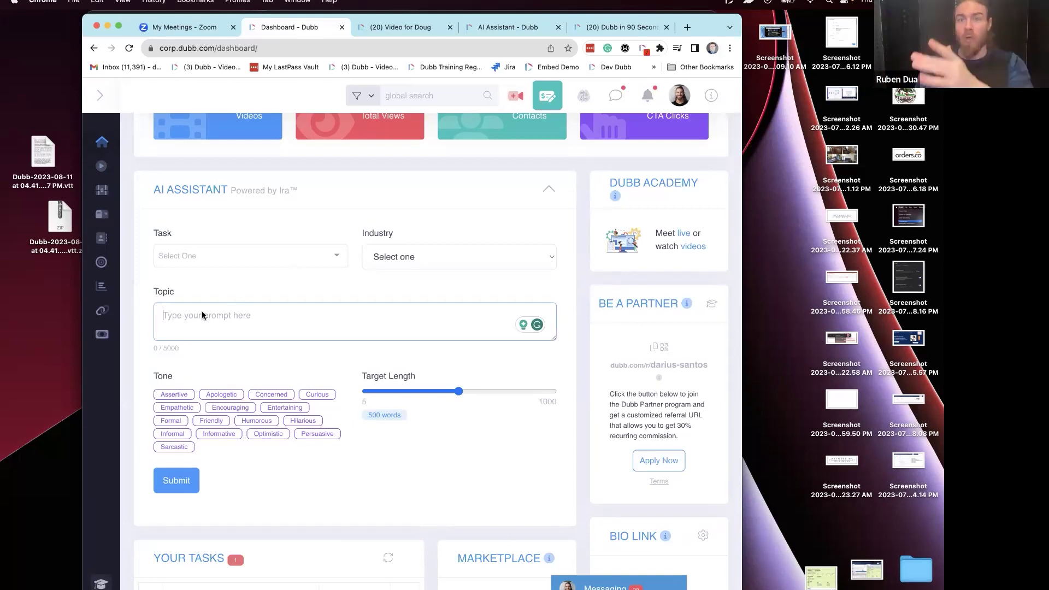
left_click_drag(201, 290, 322, 350)
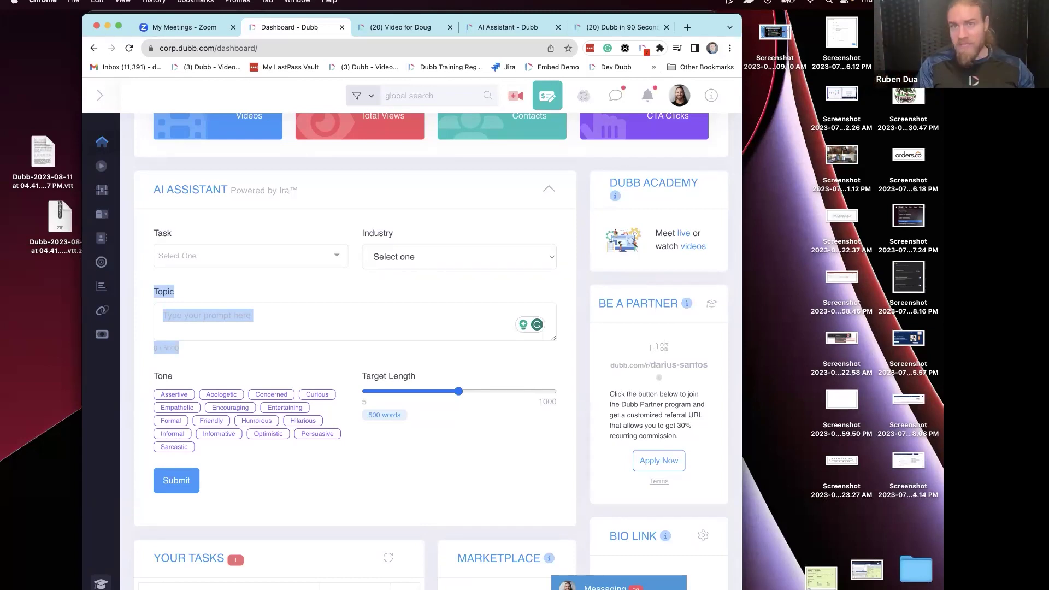
Open the Dubb desktop recorder and check its capture aspect-ratio options, leaving the selection as it is
left_click(729, 3)
left_click(746, 20)
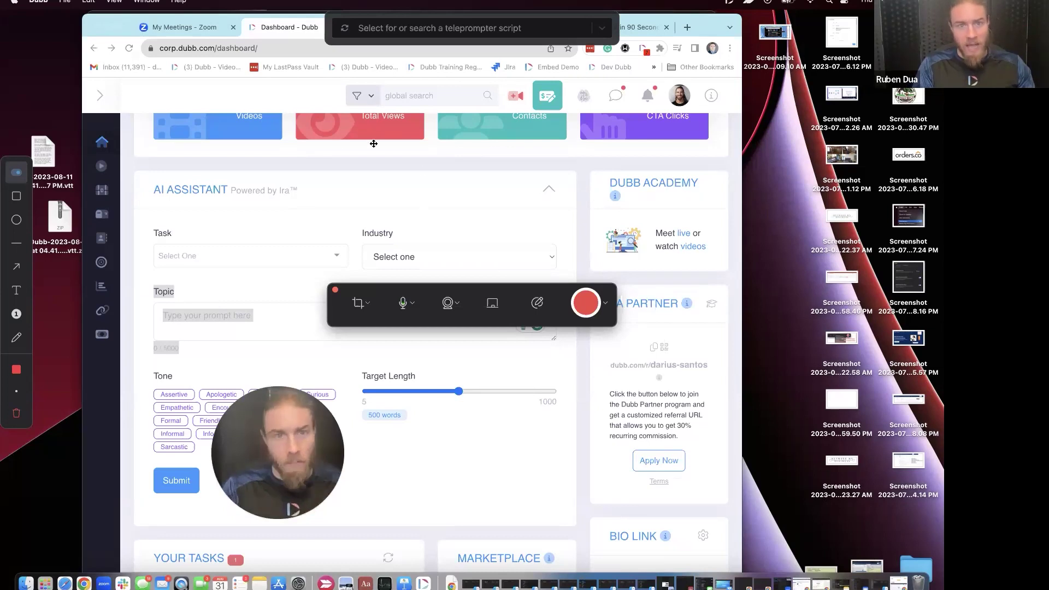
left_click(367, 306)
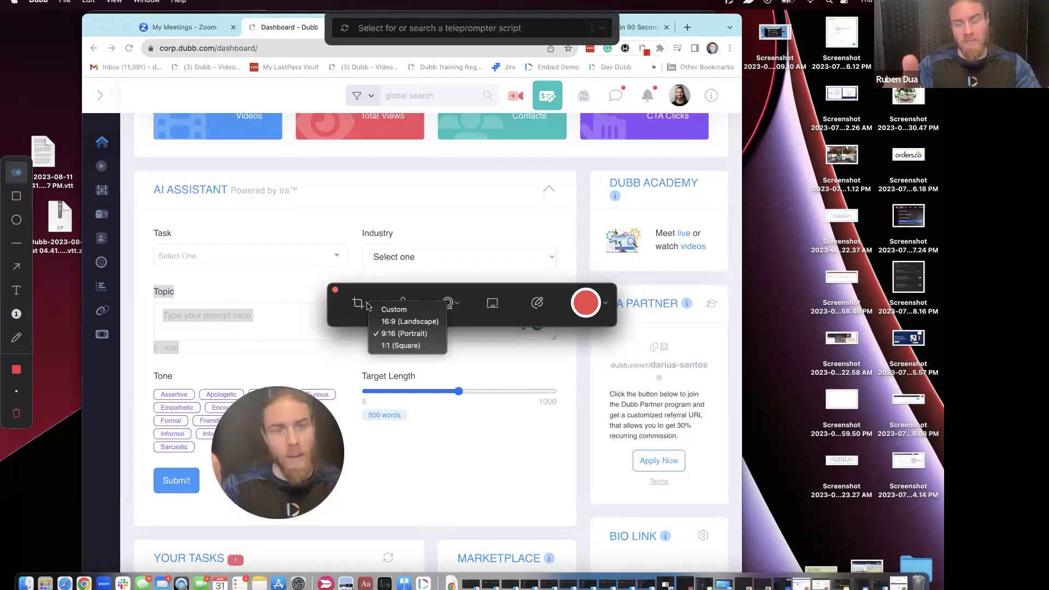
left_click(330, 304)
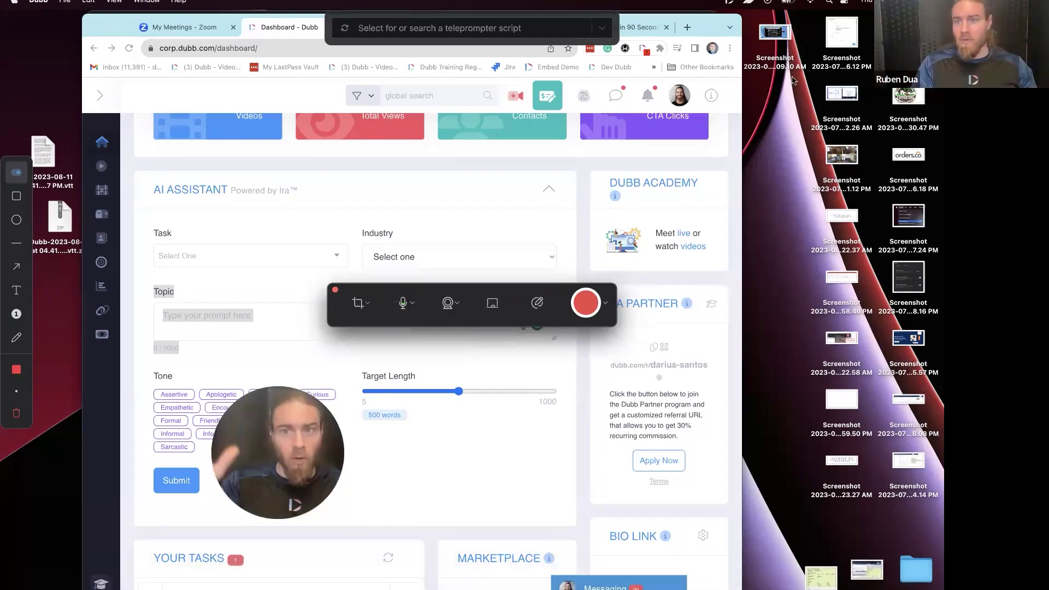